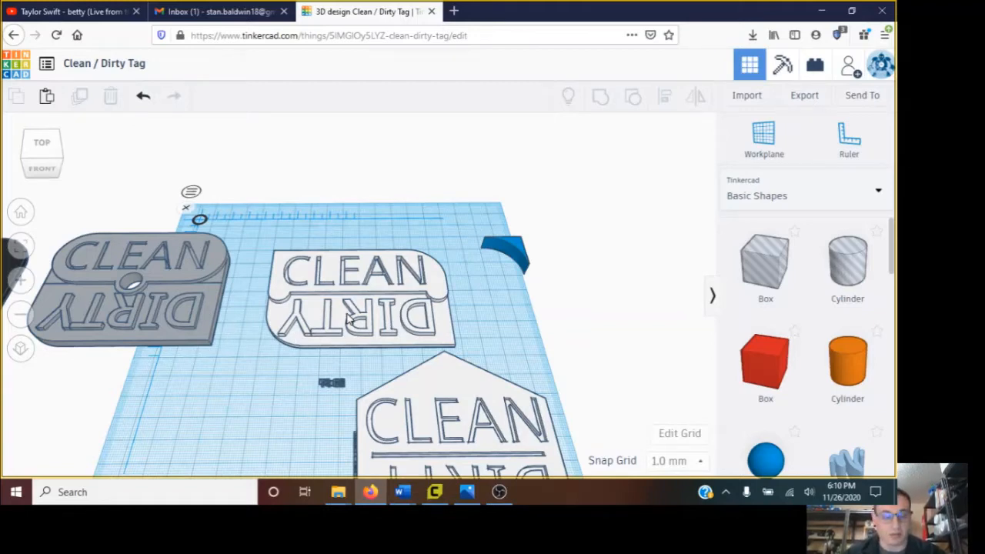
# Step: Select the rounded white CLEAN / DIRTY tag and inspect the shapes grouped inside it up close
pyautogui.click(380, 298)
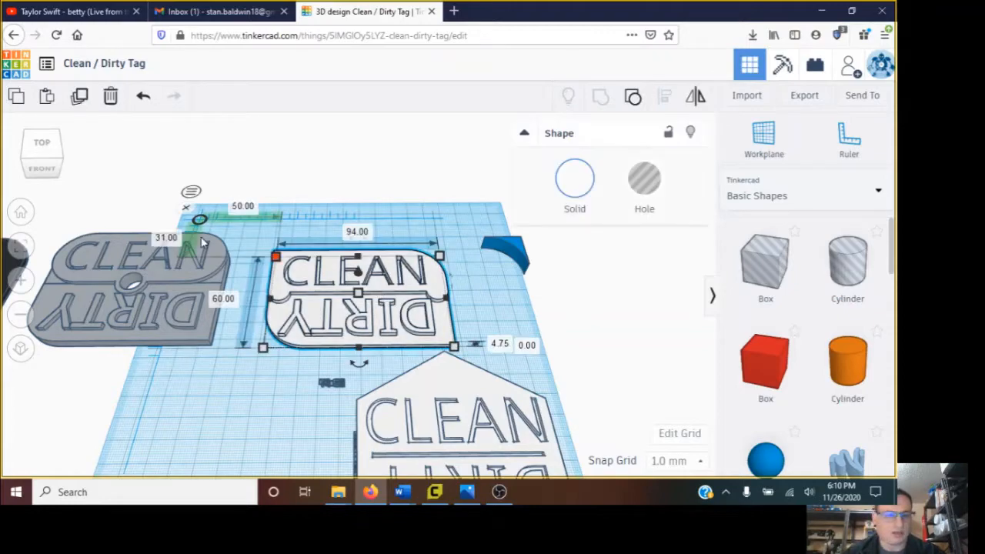
pyautogui.scroll(2, 143, 239)
pyautogui.scroll(2, 235, 289)
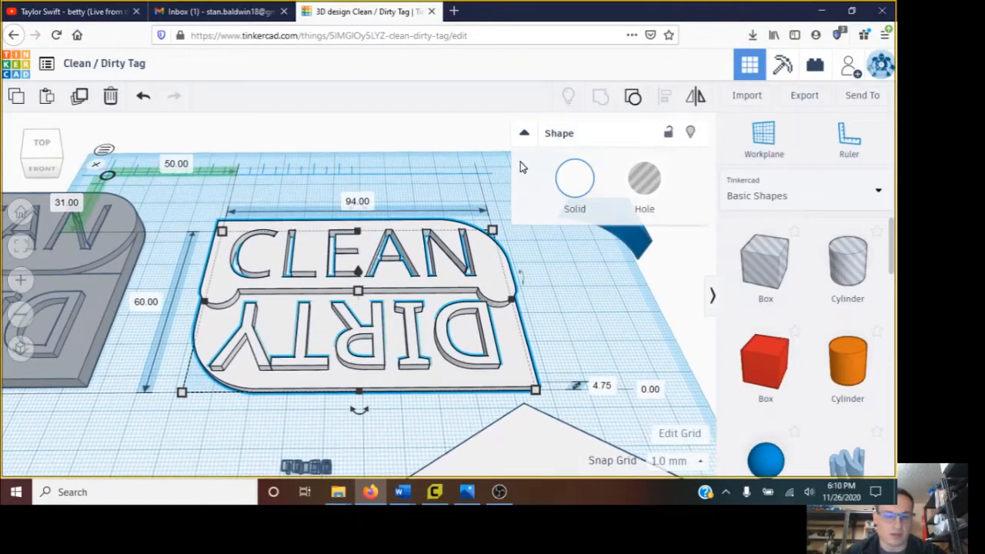
pyautogui.press('h')
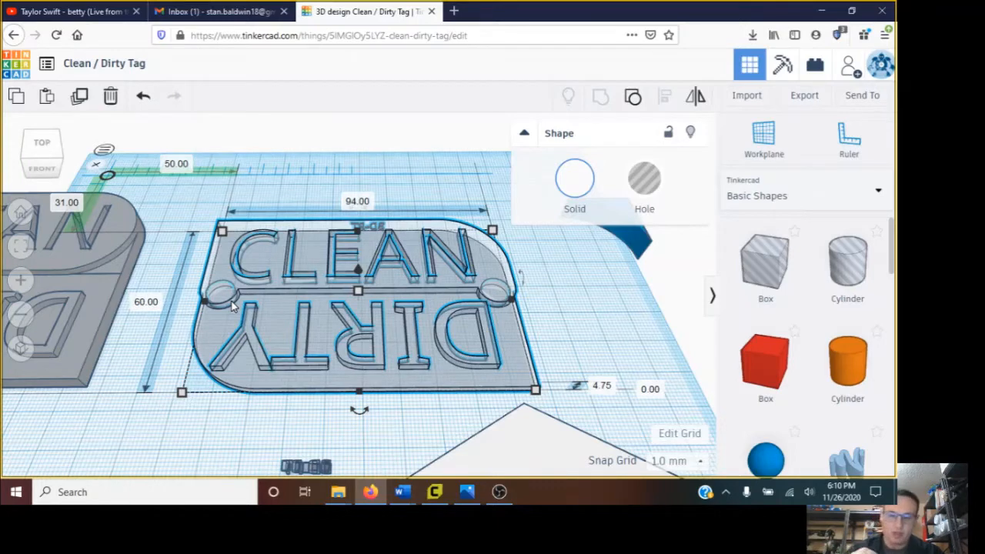
# Step: Switch to OBS and enlarge the screen capture source on the recording canvas
pyautogui.click(500, 492)
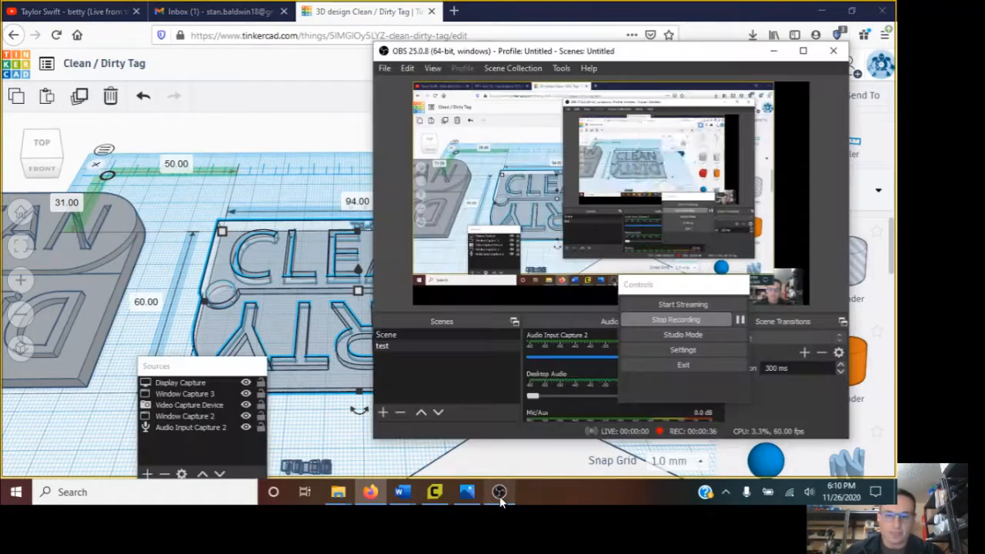
pyautogui.click(549, 220)
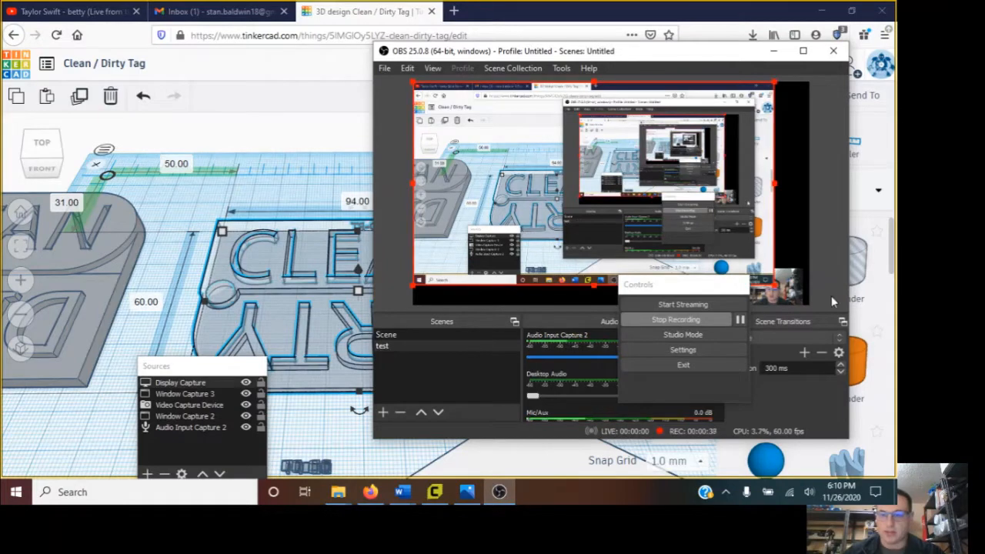
pyautogui.moveTo(776, 286); pyautogui.dragTo(514, 138)
pyautogui.moveTo(218, 80); pyautogui.dragTo(133, 33)
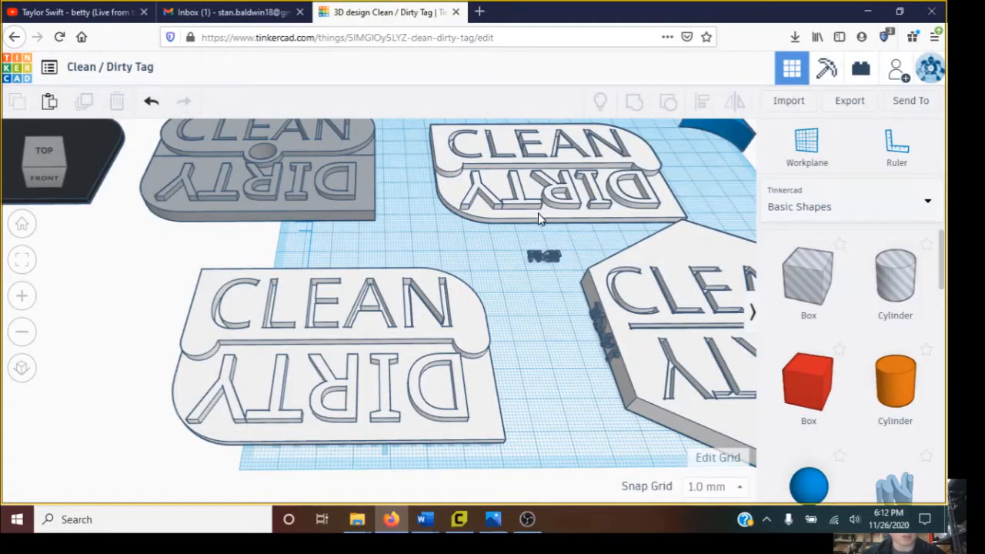
# Step: Ungroup the front copy of the rounded CLEAN / DIRTY tag through both group levels, and deselect its separated shapes
pyautogui.click(433, 324)
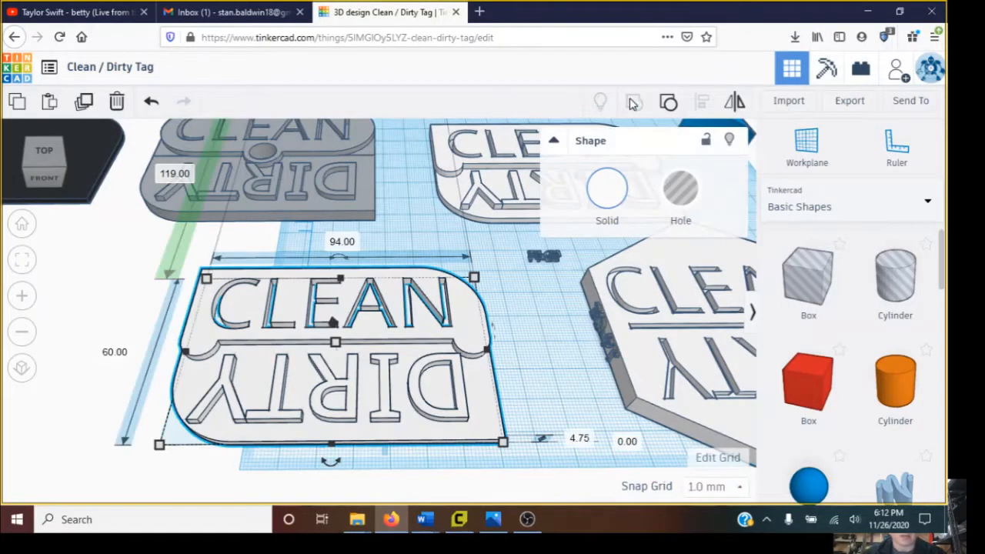
pyautogui.click(668, 104)
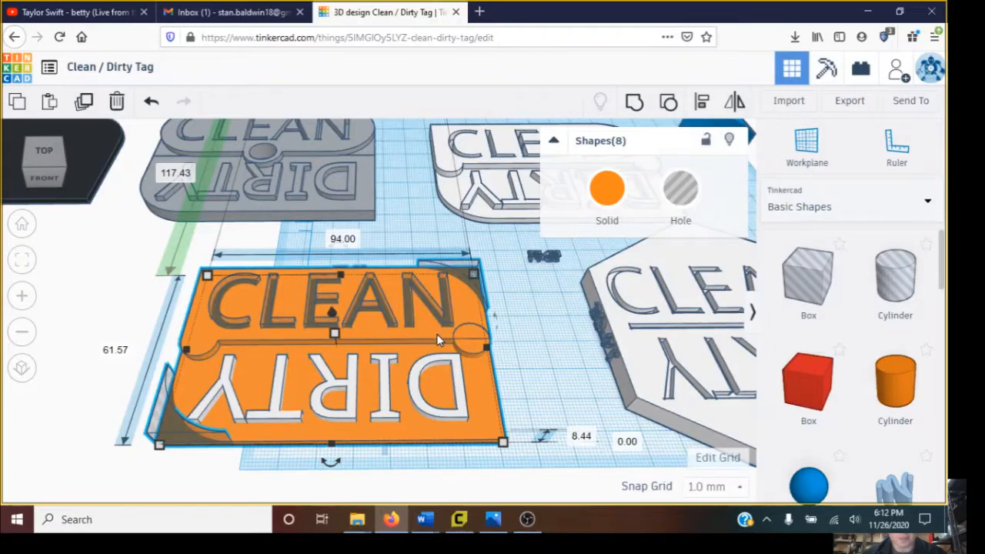
pyautogui.click(668, 108)
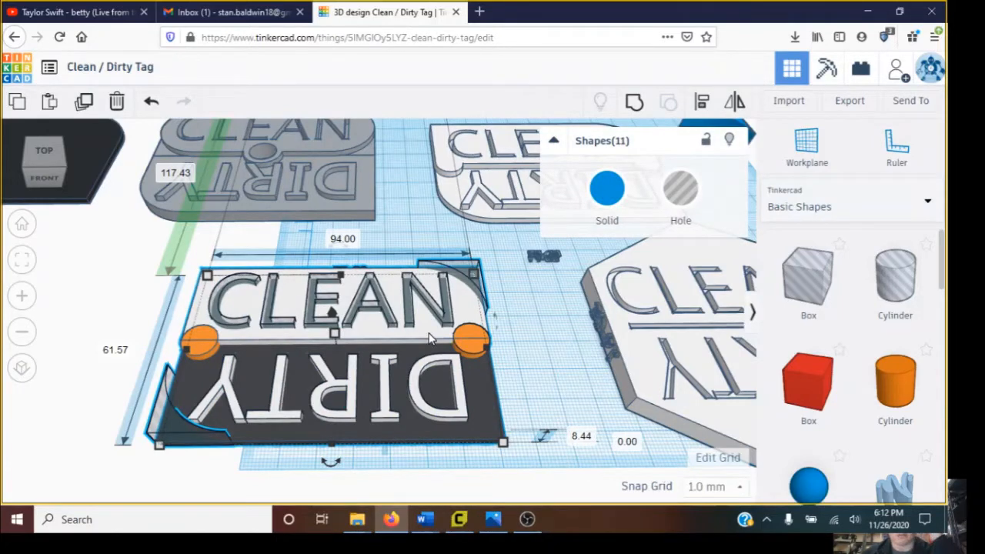
pyautogui.moveTo(423, 369); pyautogui.dragTo(573, 389, button='right')
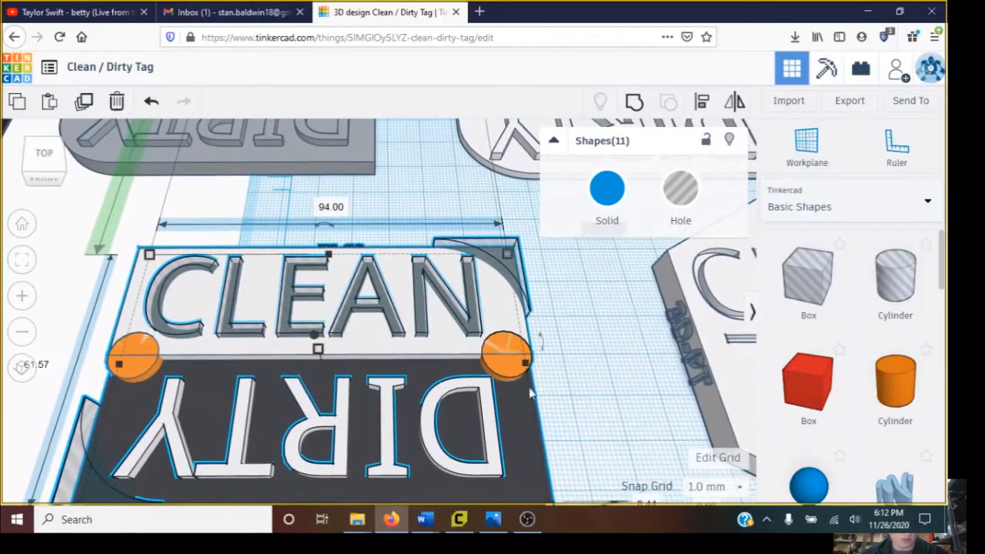
pyautogui.moveTo(573, 402); pyautogui.dragTo(620, 365, button='middle')
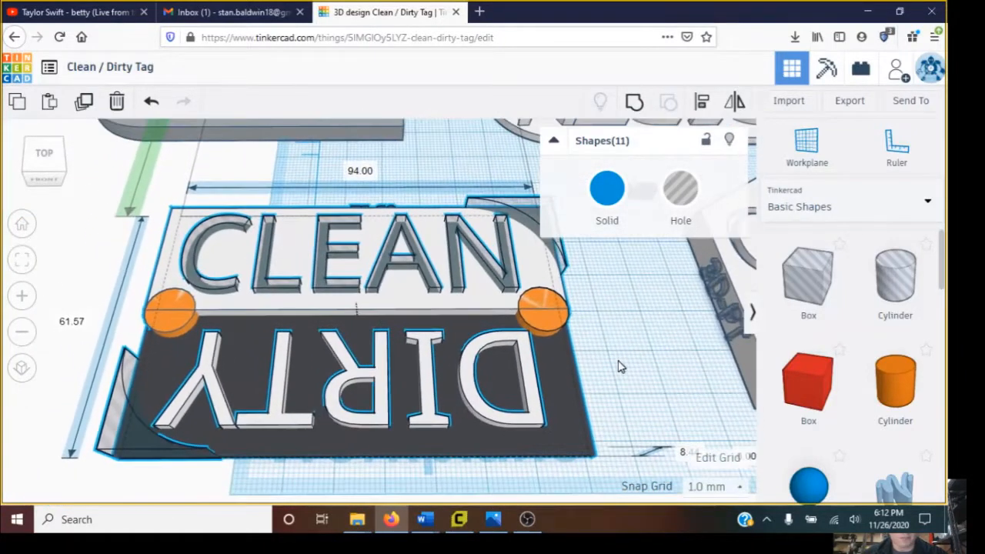
pyautogui.click(621, 365)
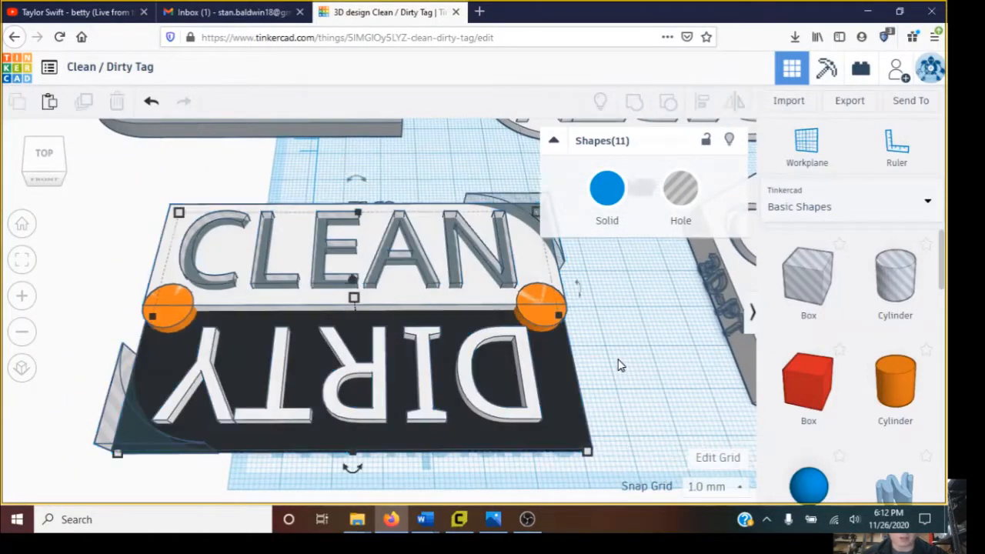
# Step: Turn the CLEAN text on the ungrouped tag into a solid and colour it black
pyautogui.click(443, 309)
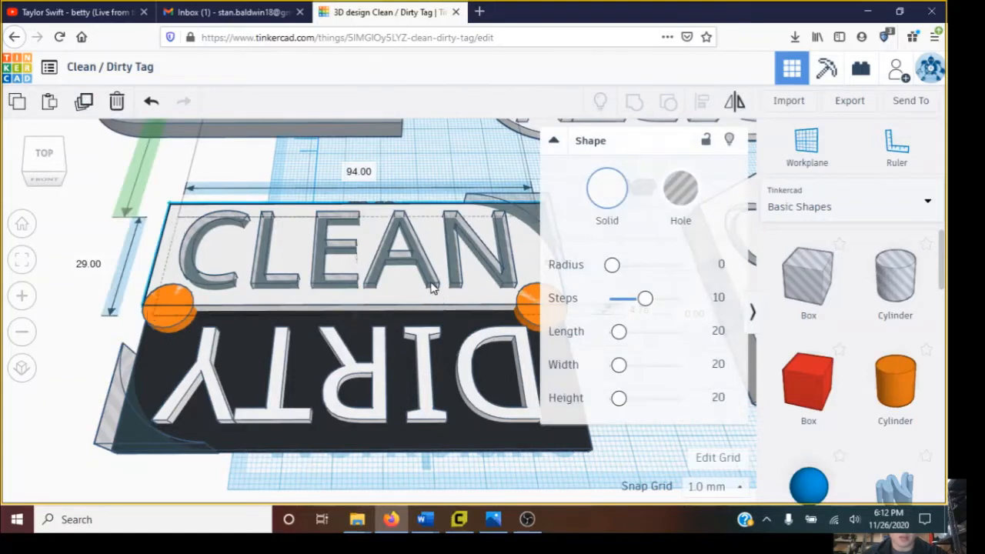
pyautogui.click(430, 288)
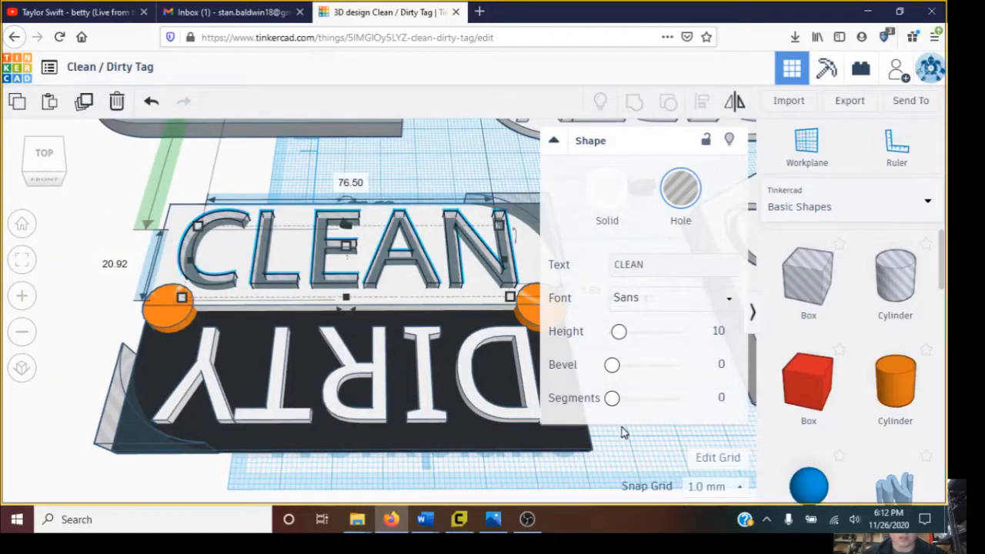
pyautogui.click(607, 190)
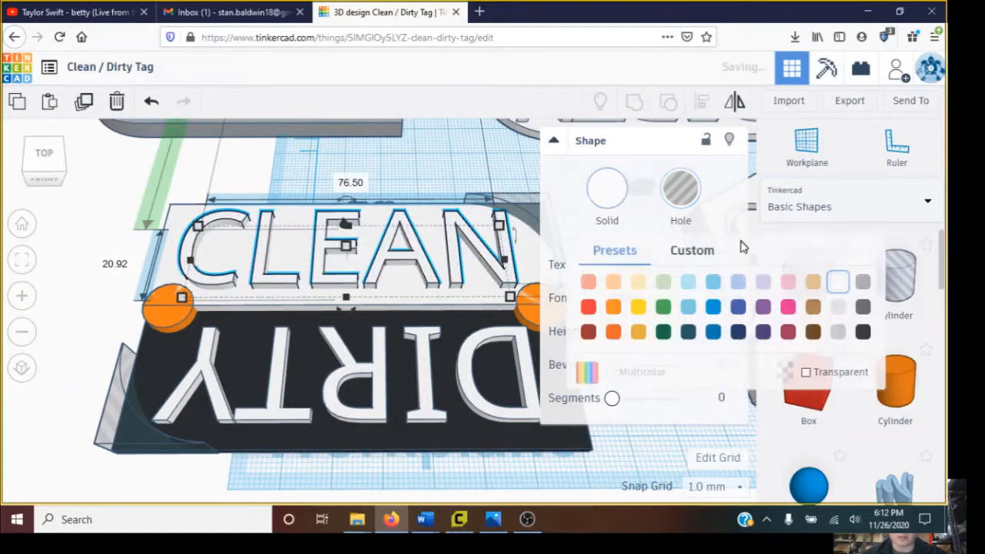
pyautogui.click(862, 331)
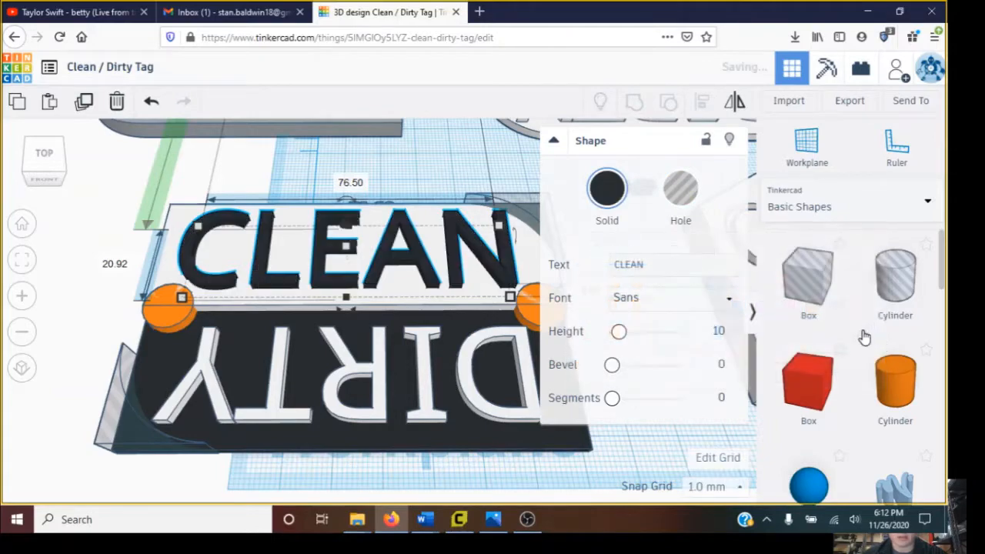
# Step: Set the height of the black base plate under the DIRTY text to 2 mm
pyautogui.click(422, 401)
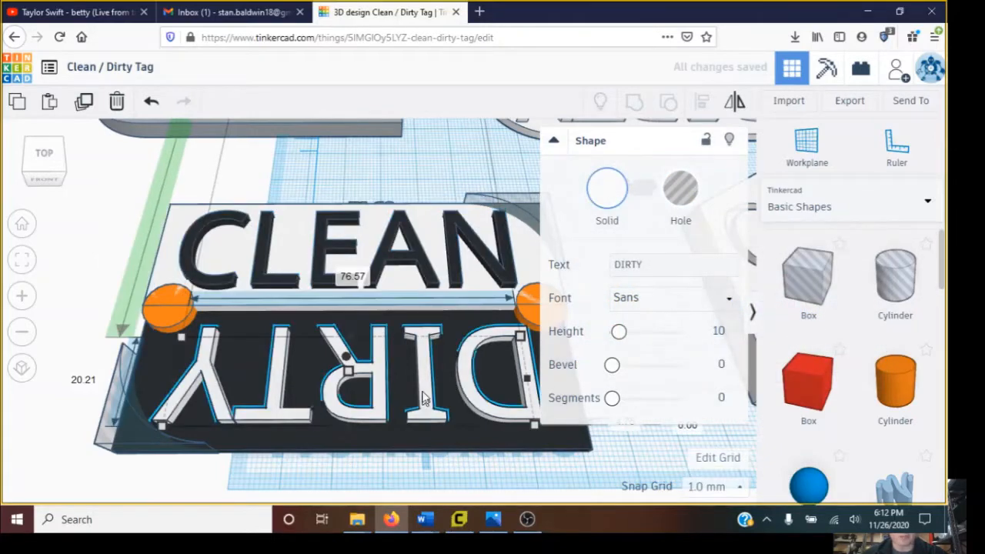
pyautogui.scroll(-4, 372, 271)
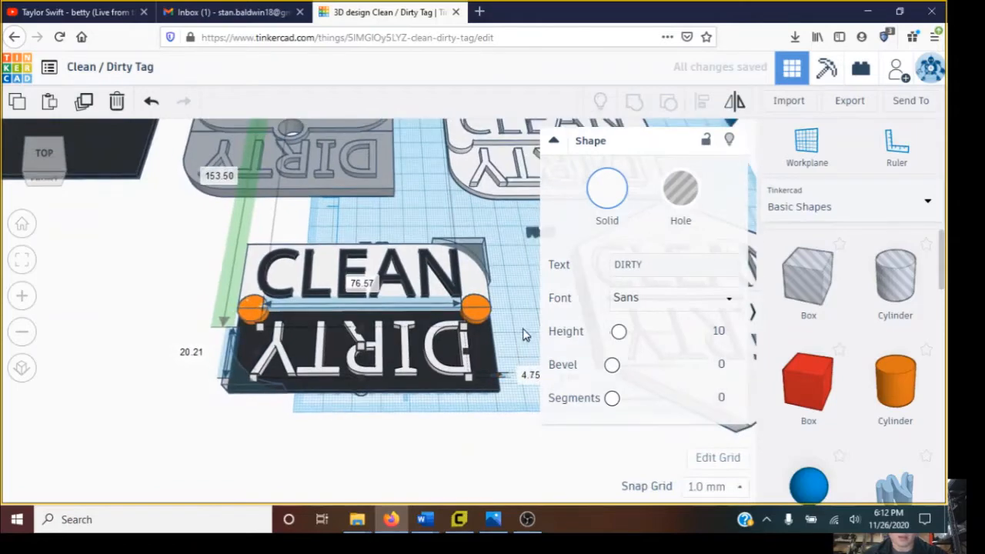
pyautogui.moveTo(433, 292); pyautogui.dragTo(350, 354, button='right')
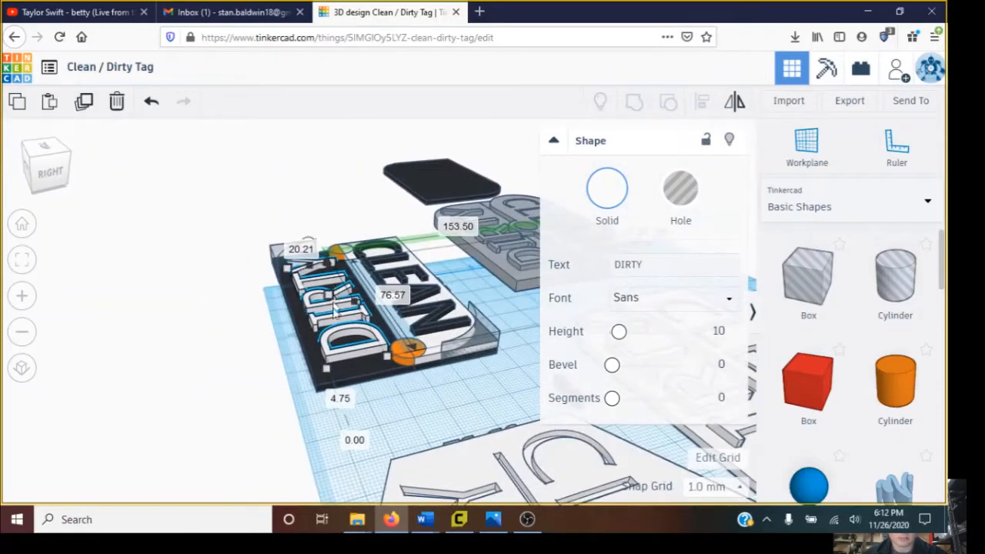
pyautogui.scroll(3, 347, 384)
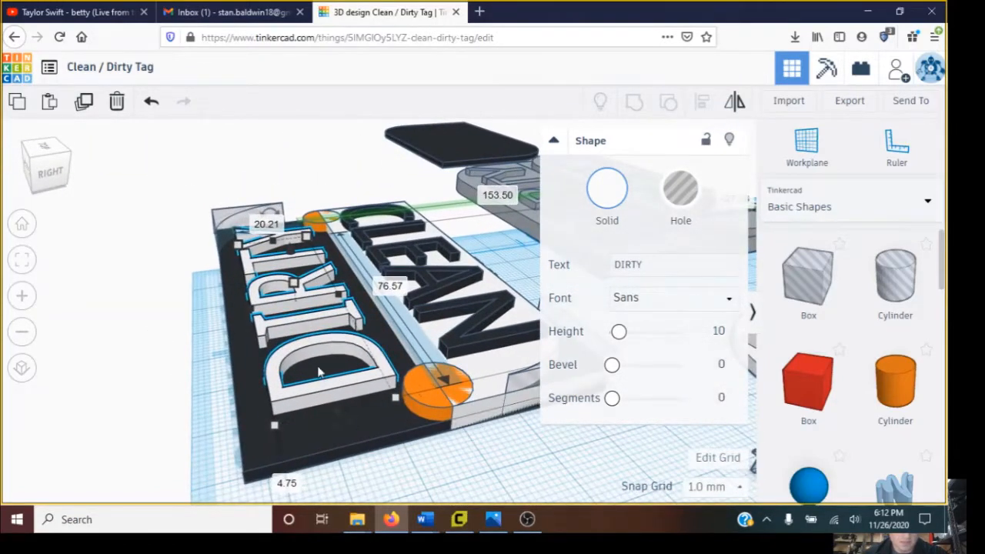
pyautogui.click(344, 442)
pyautogui.scroll(-3, 351, 436)
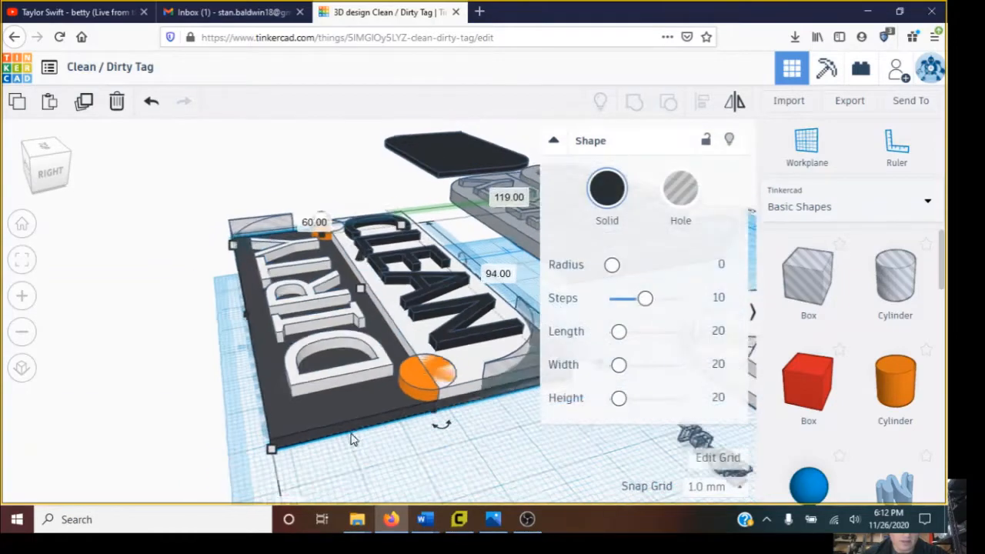
pyautogui.scroll(-2, 352, 434)
pyautogui.click(379, 415)
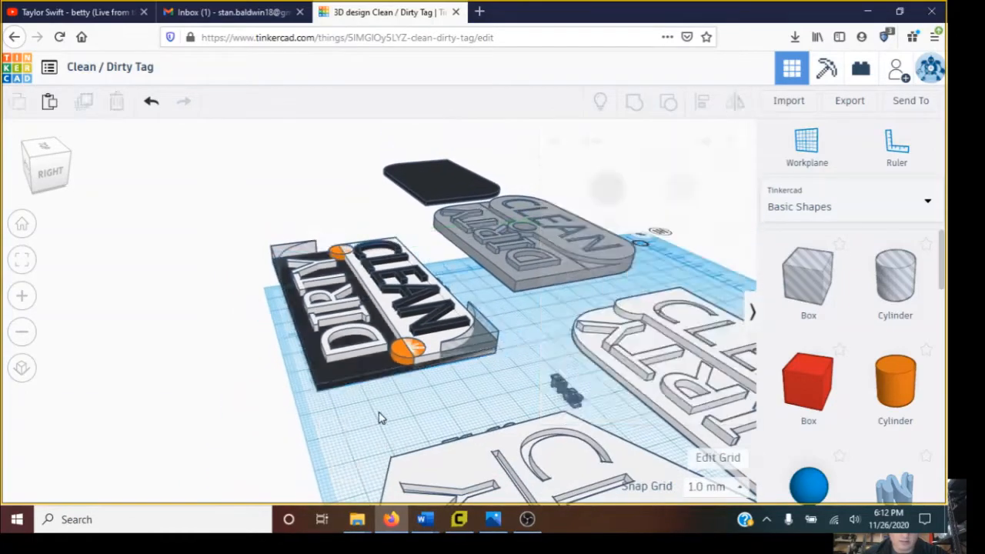
pyautogui.click(365, 374)
pyautogui.moveTo(407, 398); pyautogui.dragTo(459, 378, button='right')
pyautogui.click(461, 380)
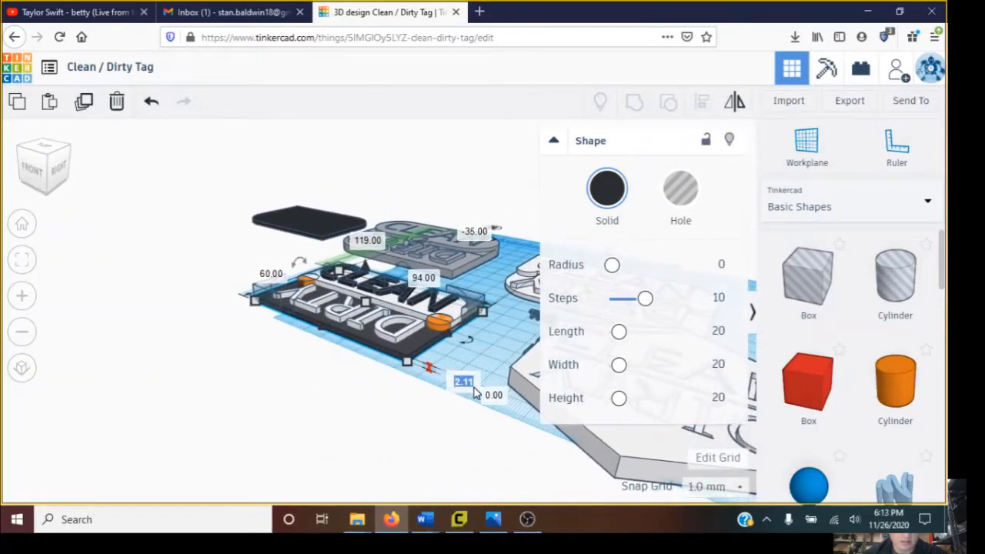
pyautogui.write('2')
pyautogui.press('Return')
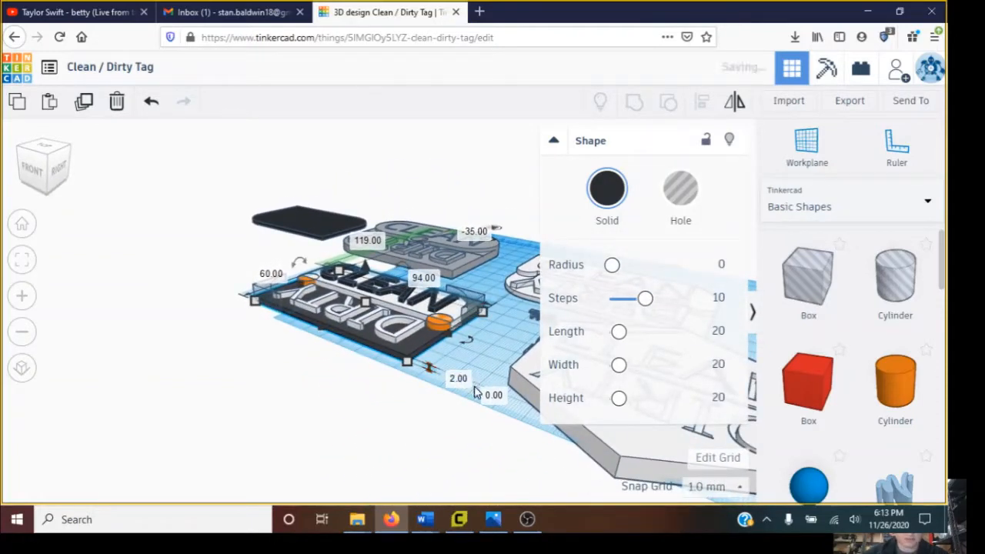
# Step: Try to raise the DIRTY text 2 mm above the workplane
pyautogui.scroll(5, 474, 346)
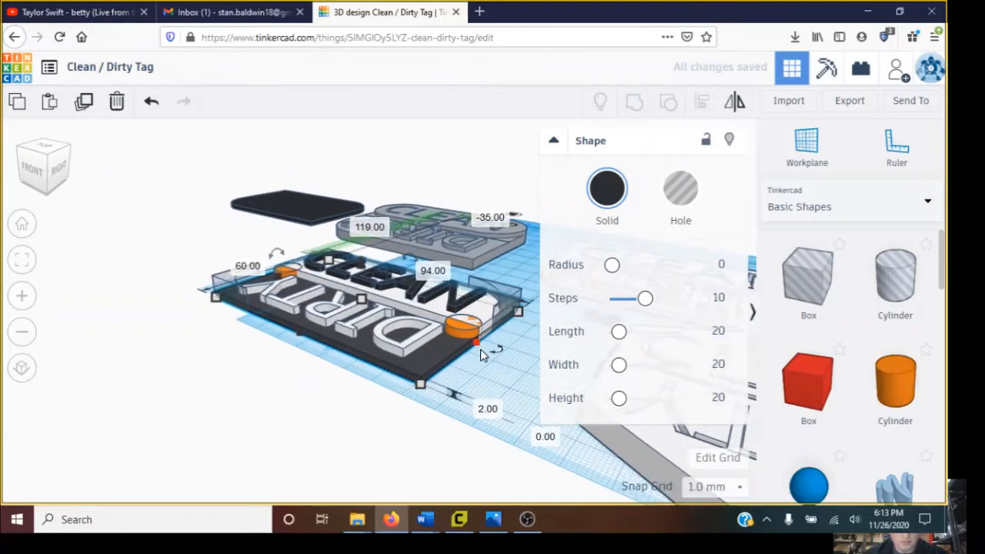
pyautogui.click(434, 356)
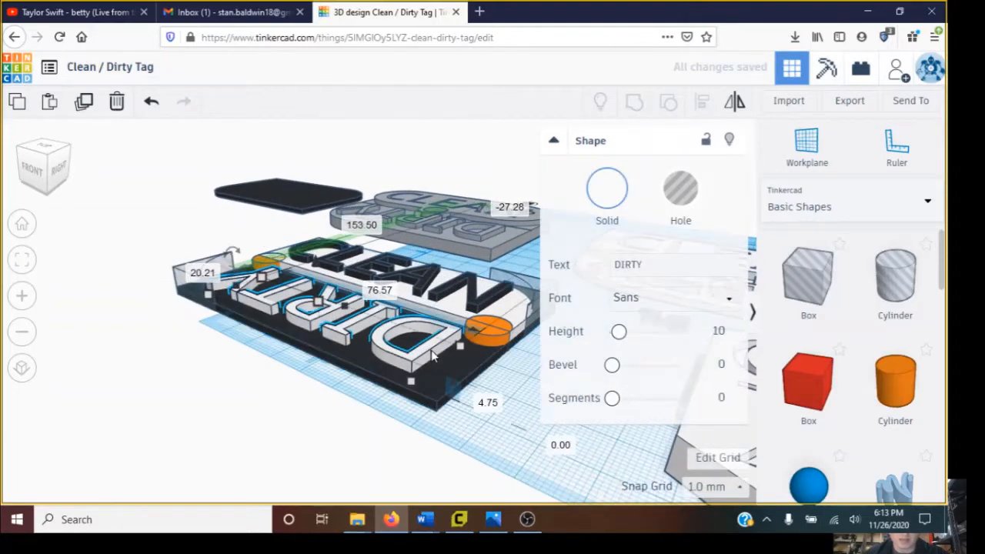
pyautogui.scroll(-3, 486, 377)
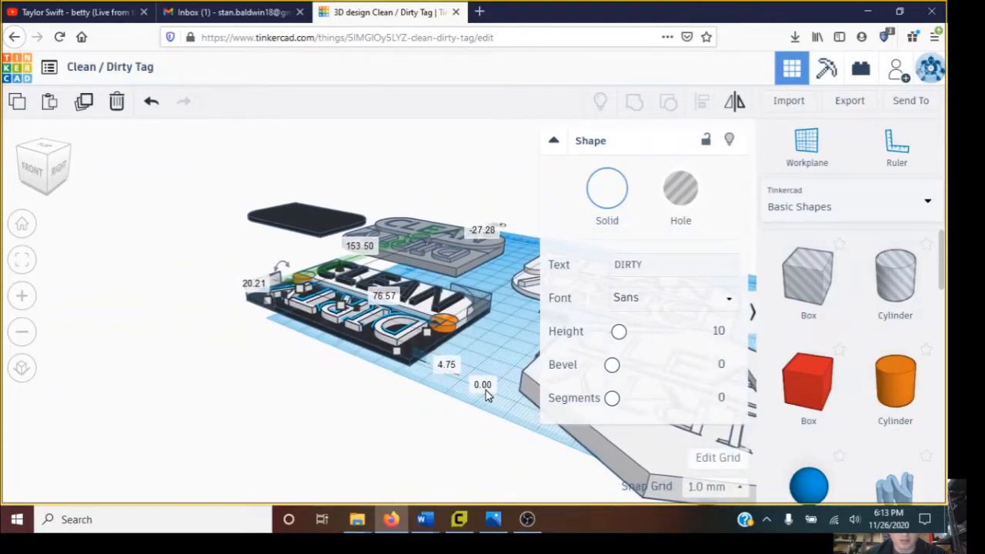
pyautogui.click(483, 386)
pyautogui.write('2')
pyautogui.press('Return')
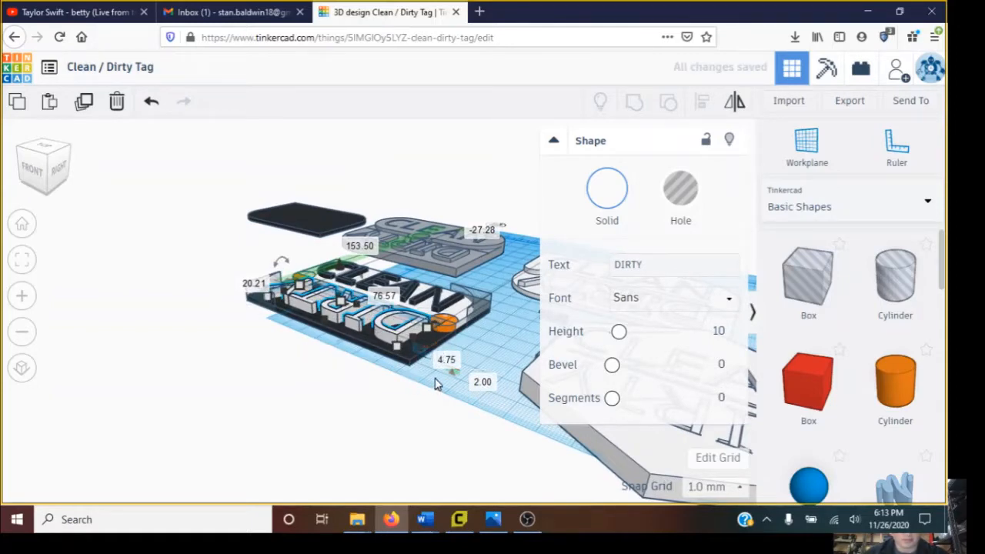
# Step: Set the DIRTY text's height to 2 mm, and increase that height to 2.5 mm
pyautogui.moveTo(433, 382); pyautogui.dragTo(422, 361, button='right')
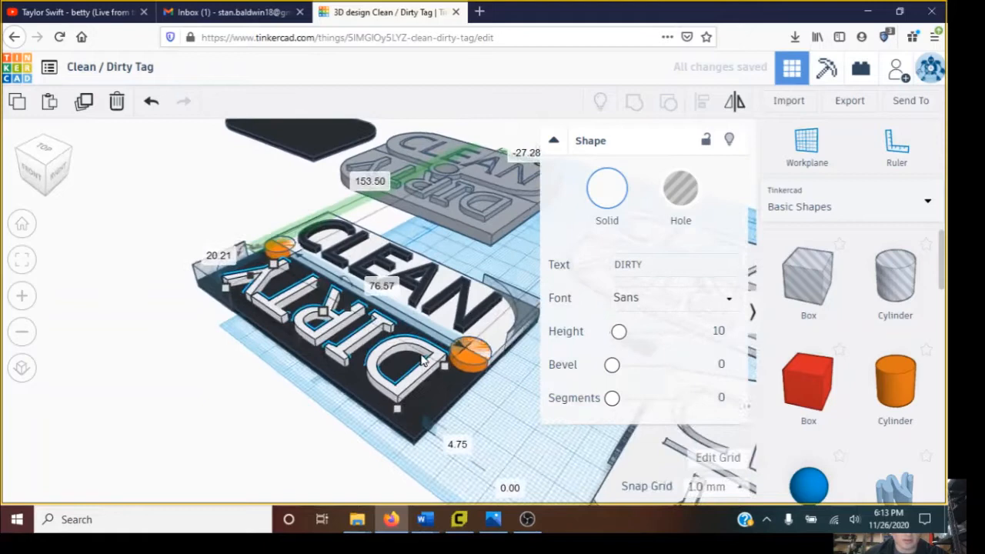
pyautogui.click(460, 452)
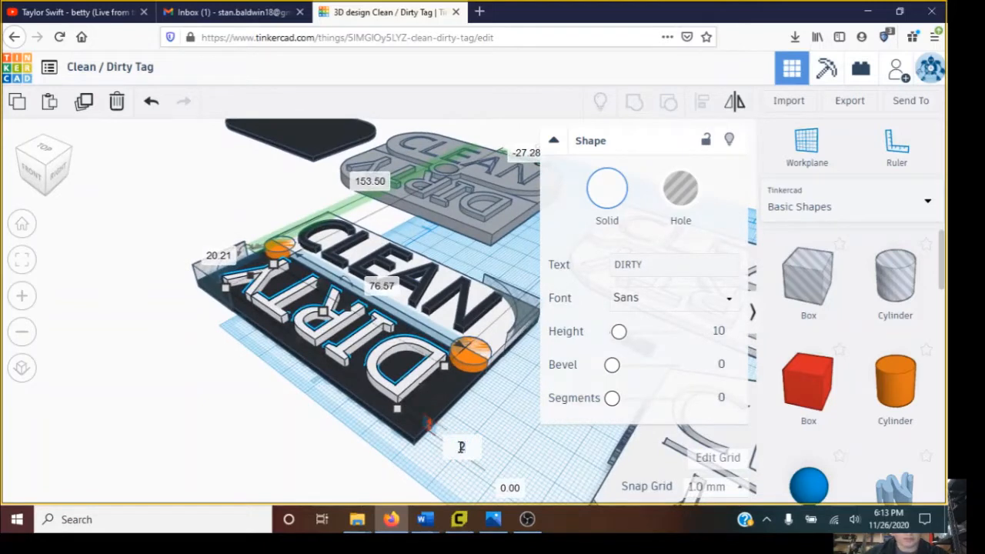
pyautogui.write('2')
pyautogui.press('Return')
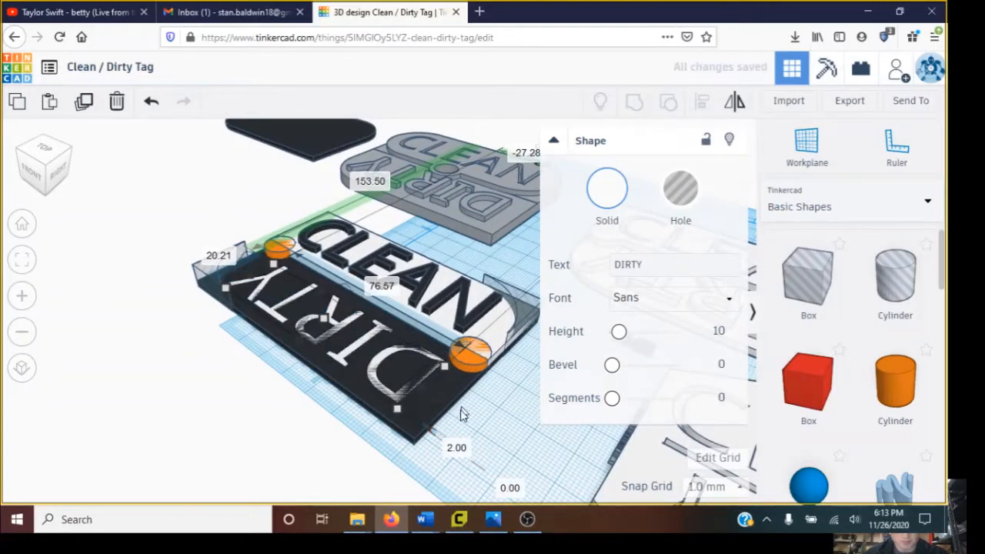
pyautogui.click(457, 449)
pyautogui.write('2.5')
pyautogui.press('Return')
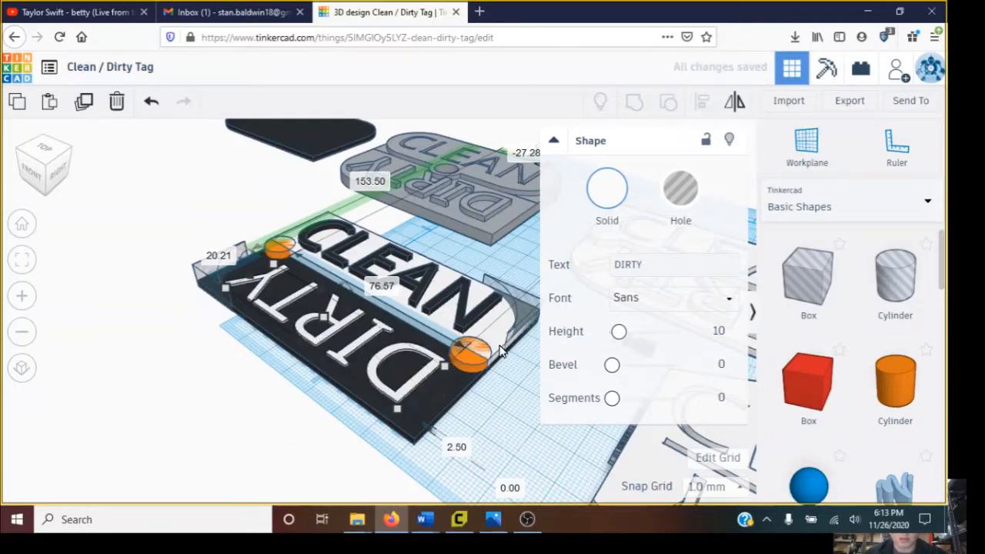
# Step: Try a height of 2 mm for the white base plate under the CLEAN text
pyautogui.click(515, 365)
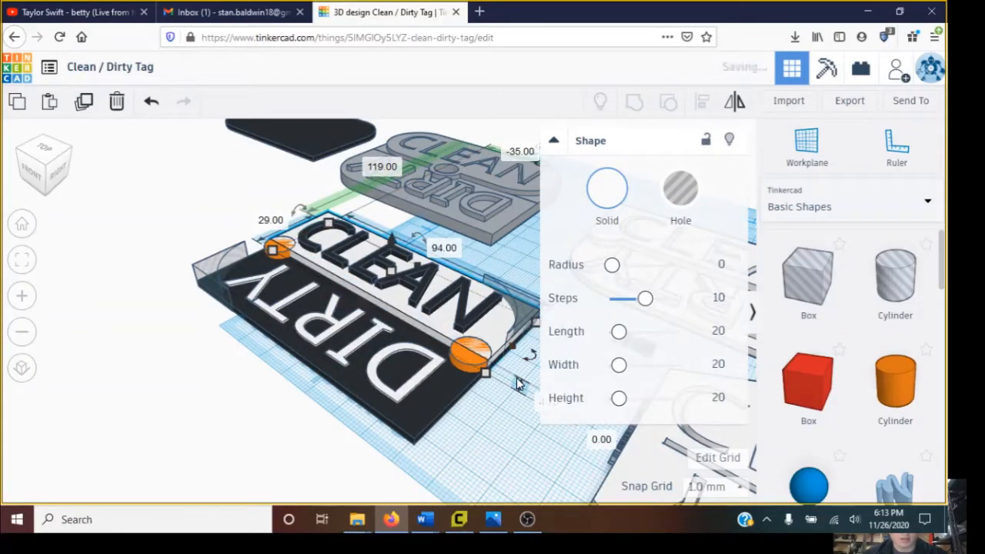
pyautogui.scroll(-3, 497, 347)
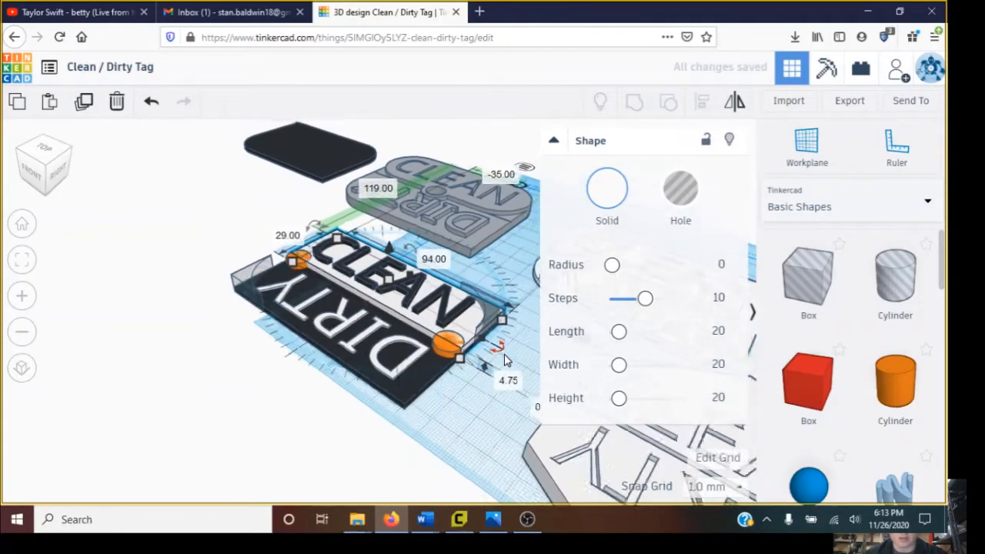
pyautogui.scroll(1, 504, 356)
pyautogui.click(515, 382)
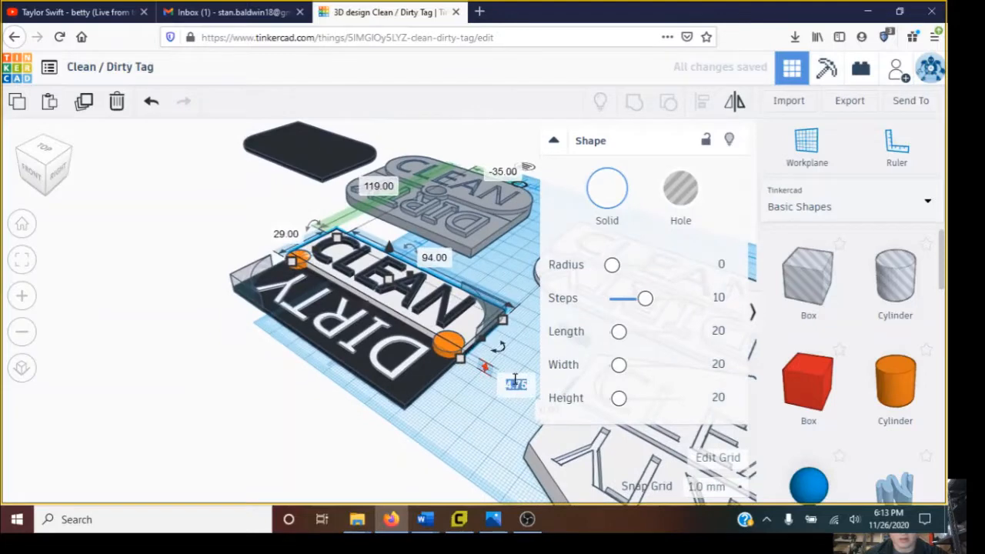
pyautogui.write('2')
pyautogui.press('Return')
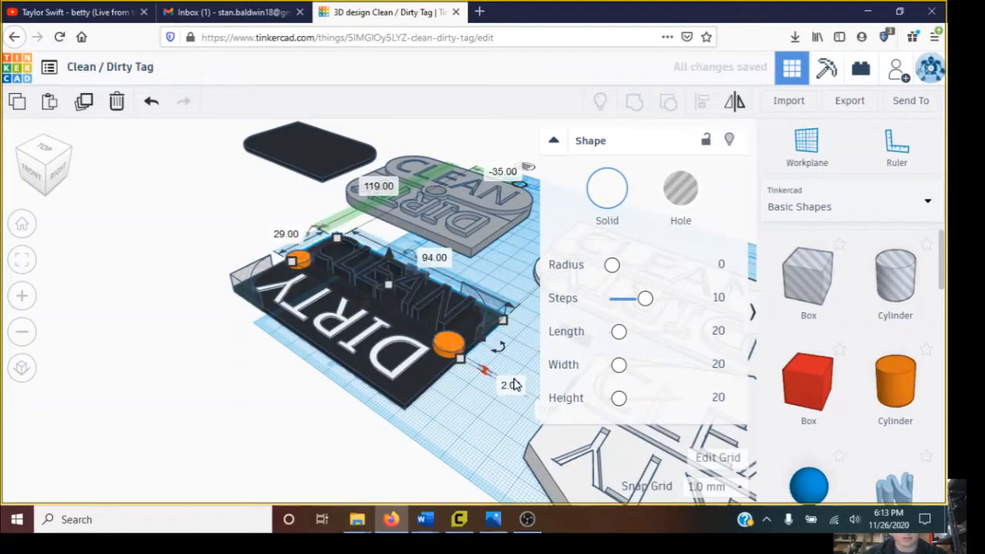
pyautogui.click(151, 101)
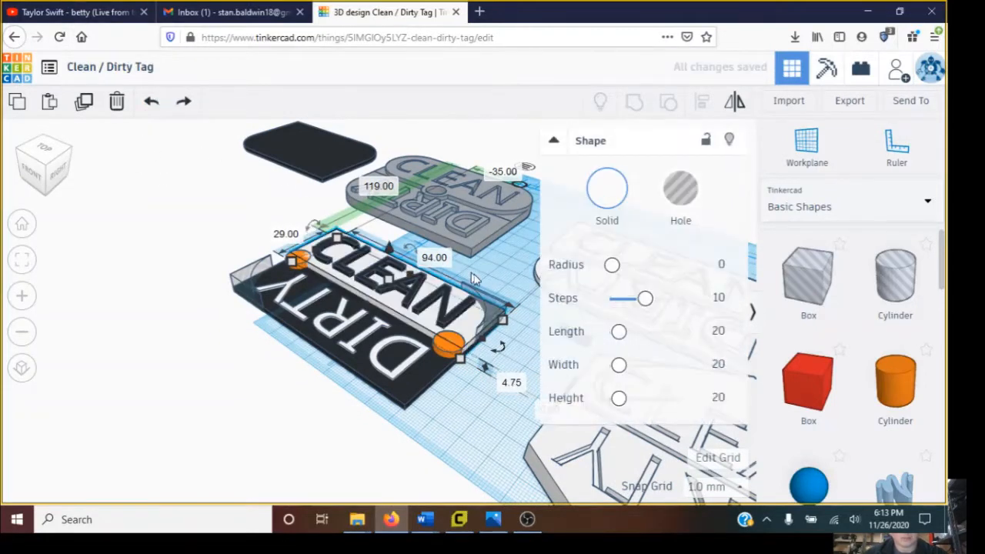
# Step: Set the height of the white base plate under the CLEAN text to 2.5 mm
pyautogui.scroll(1, 517, 306)
pyautogui.scroll(2, 517, 307)
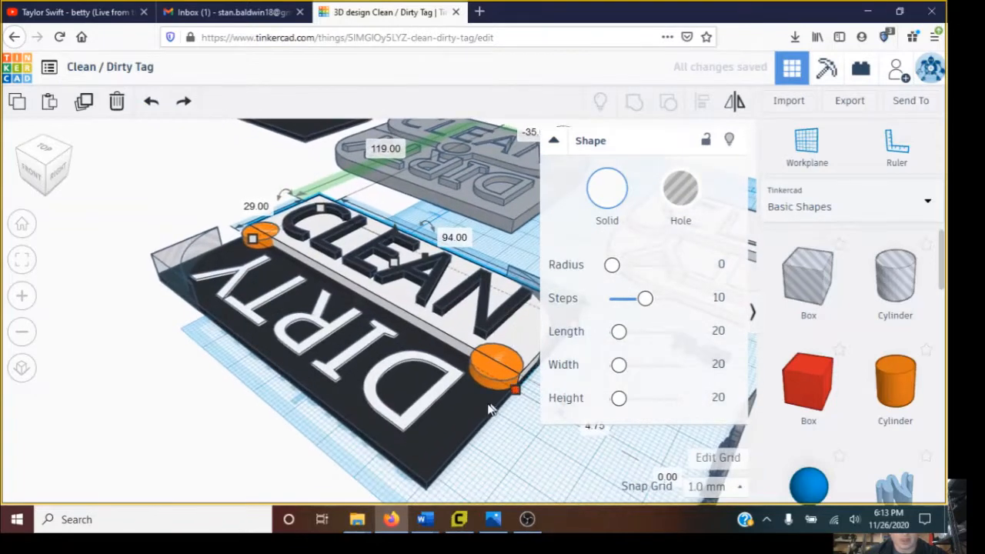
pyautogui.scroll(-2, 489, 410)
pyautogui.click(528, 393)
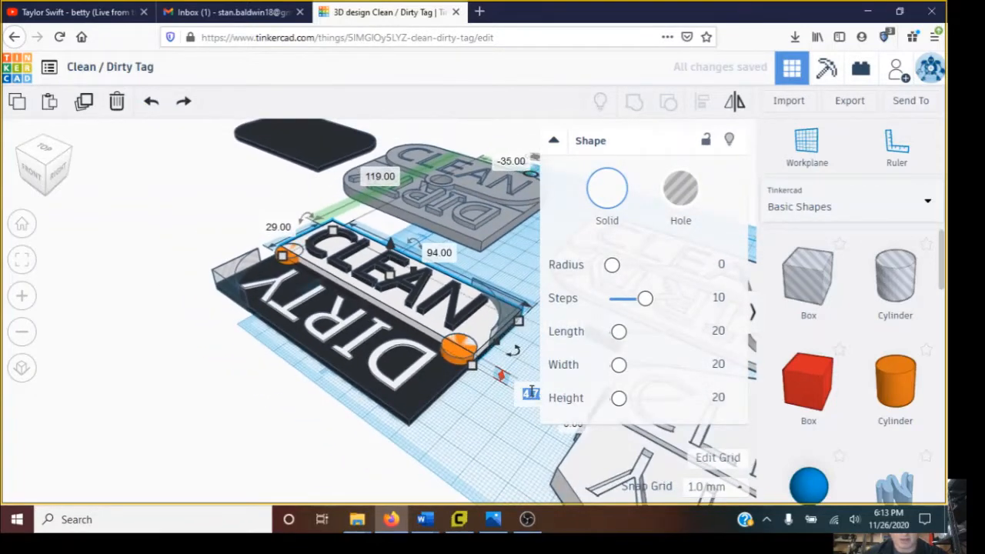
pyautogui.write('1')
pyautogui.press('Return')
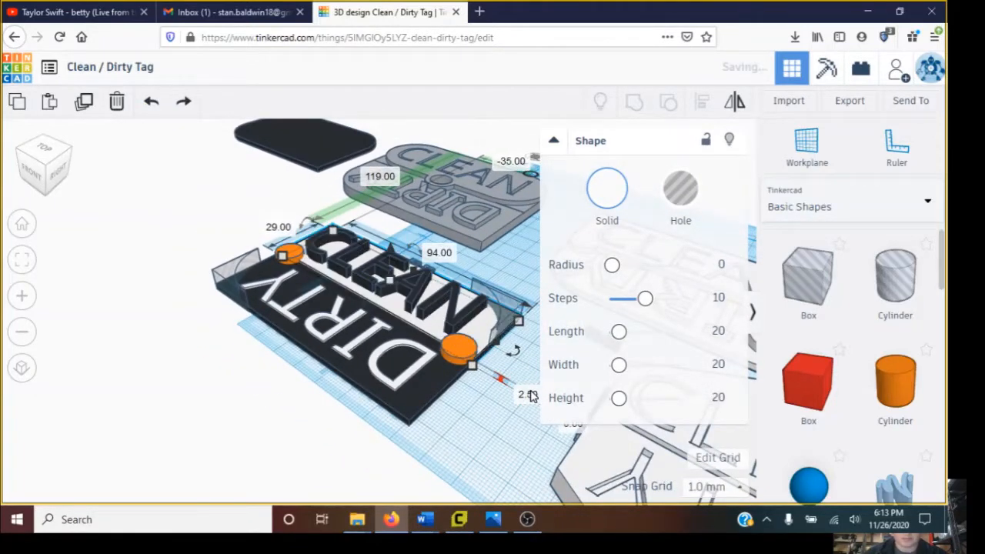
# Step: Set the CLEAN text's height to 2 mm and rest the text on the workplane
pyautogui.click(465, 326)
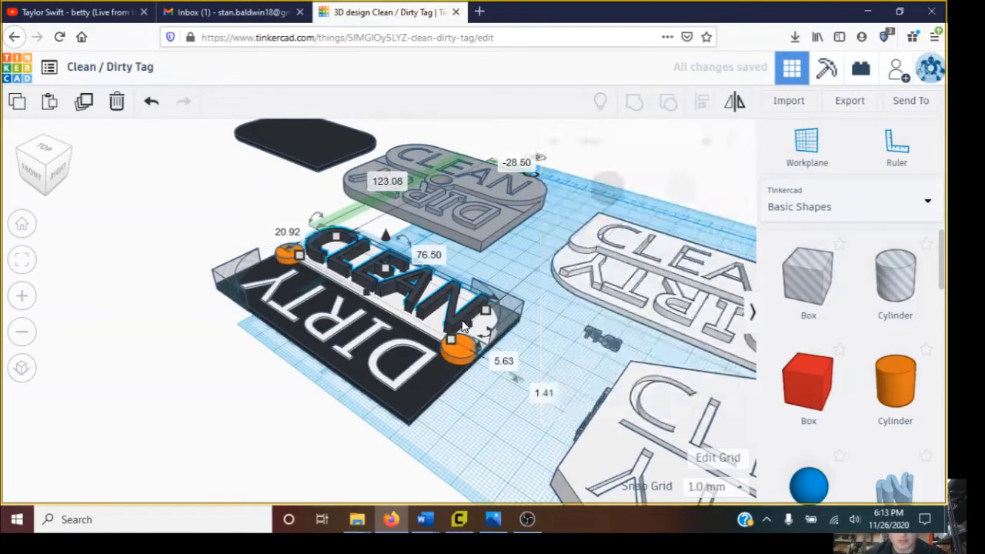
pyautogui.click(502, 362)
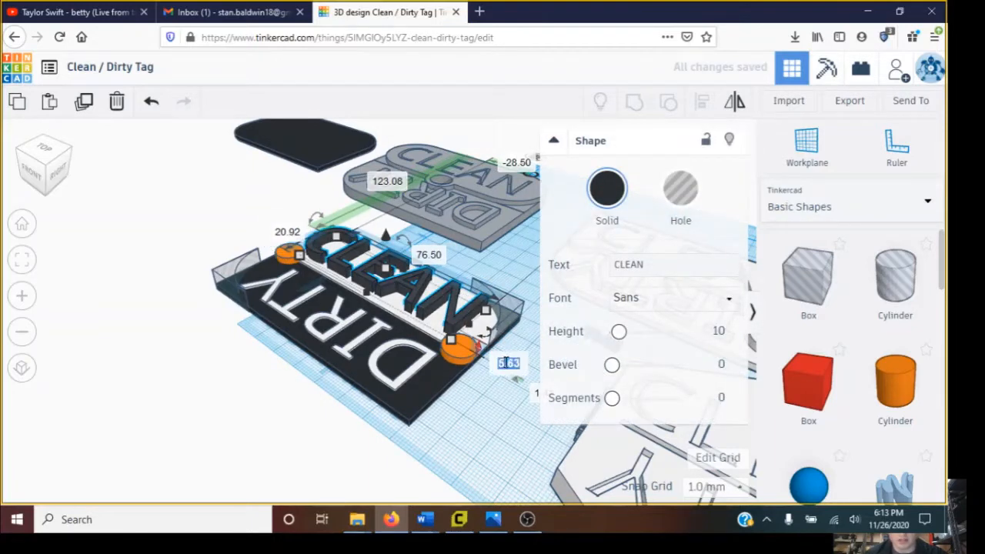
pyautogui.write('2')
pyautogui.press('Return')
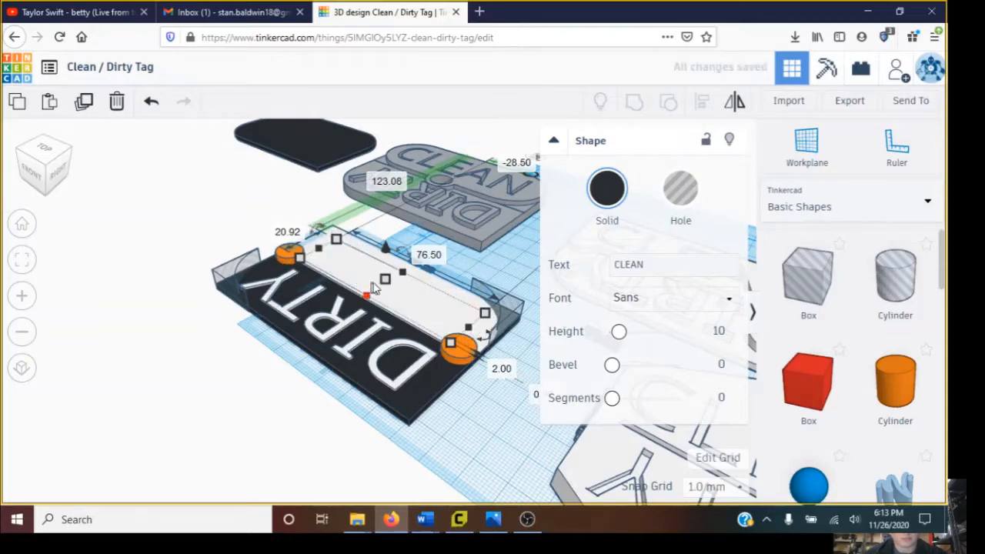
# Step: Stretch the CLEAN text to a height of 12 mm, reduce it to 2 mm, and undo that reduction
pyautogui.scroll(-3, 370, 285)
pyautogui.moveTo(382, 289); pyautogui.dragTo(383, 270)
pyautogui.click(481, 348)
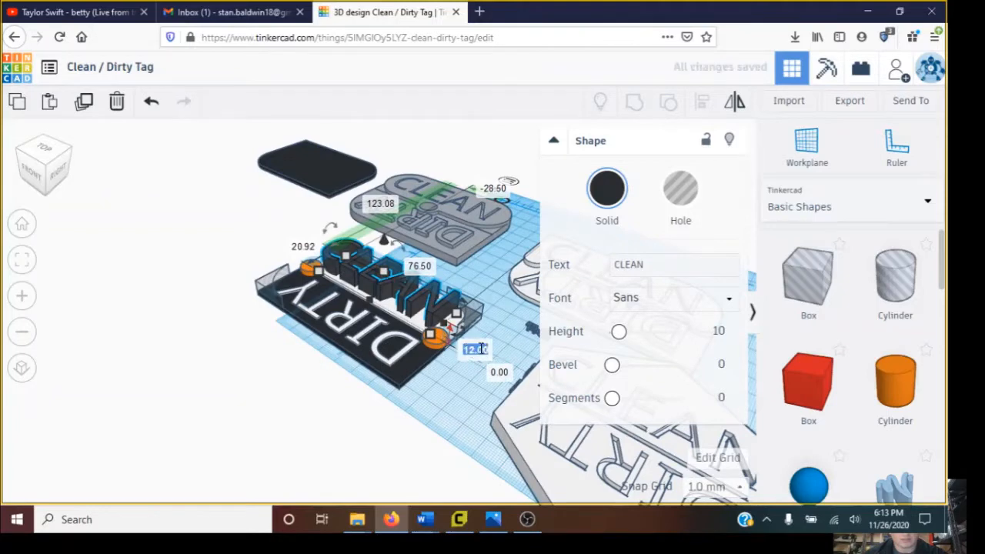
pyautogui.write('2')
pyautogui.press('Return')
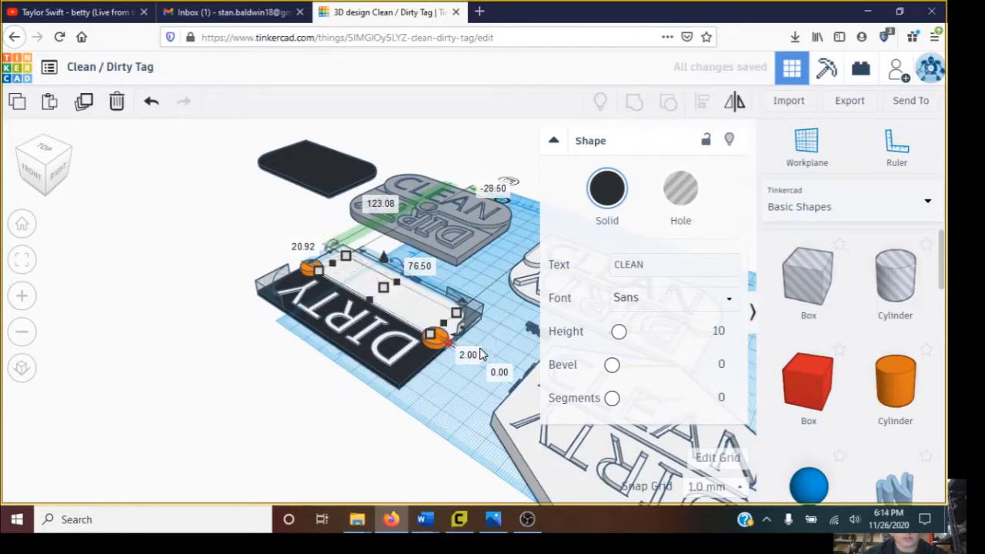
pyautogui.scroll(2, 430, 300)
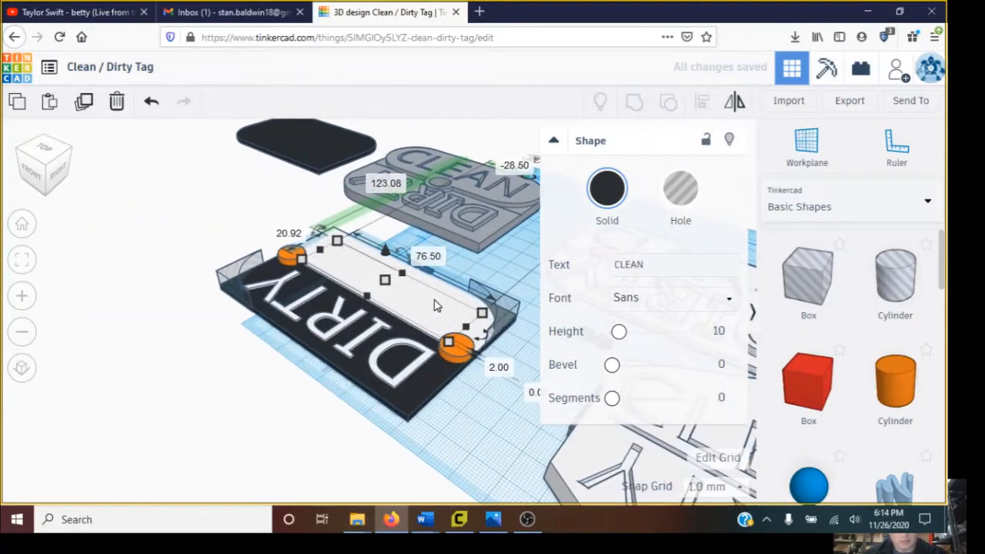
pyautogui.moveTo(495, 397); pyautogui.dragTo(500, 431, button='right')
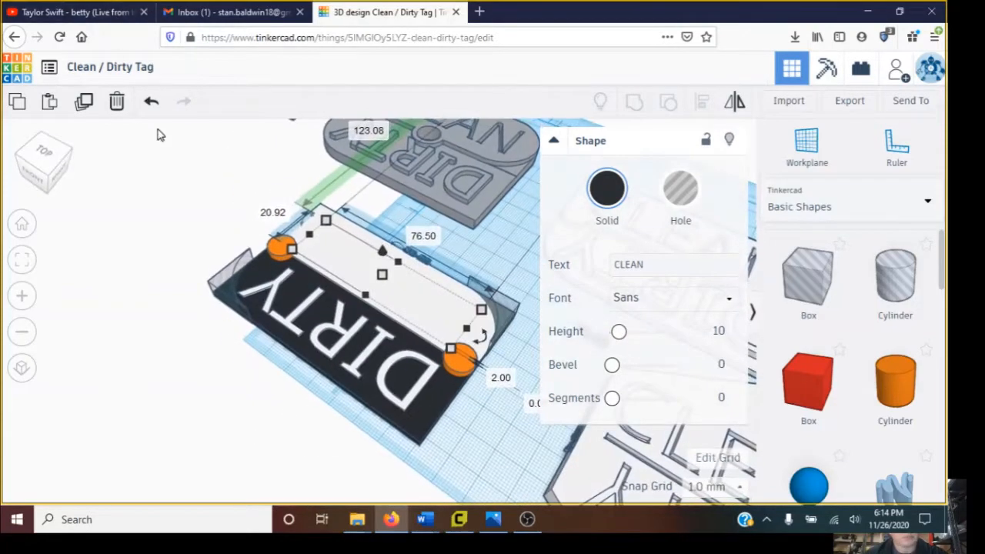
pyautogui.click(151, 103)
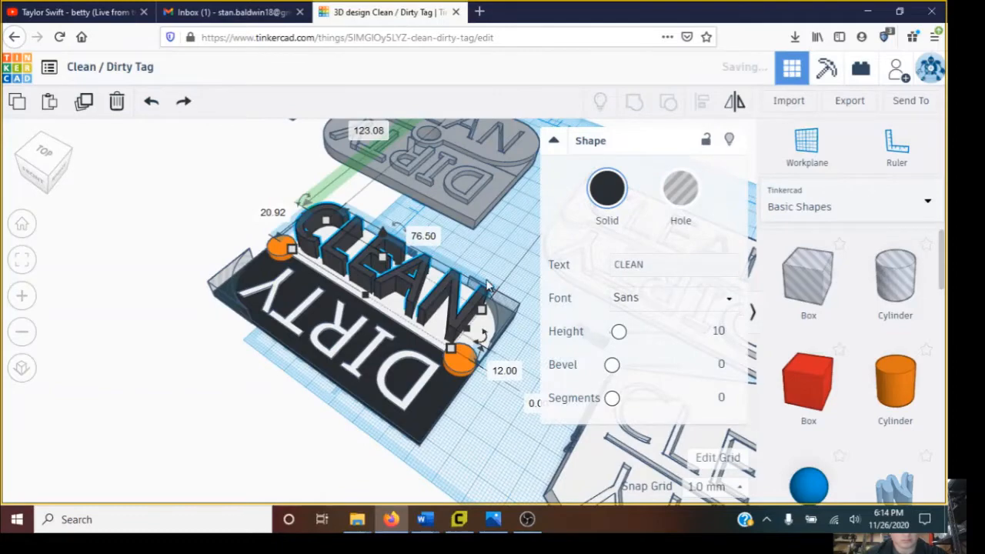
# Step: Set the CLEAN text's height back to 2 mm
pyautogui.moveTo(501, 331); pyautogui.dragTo(470, 332, button='right')
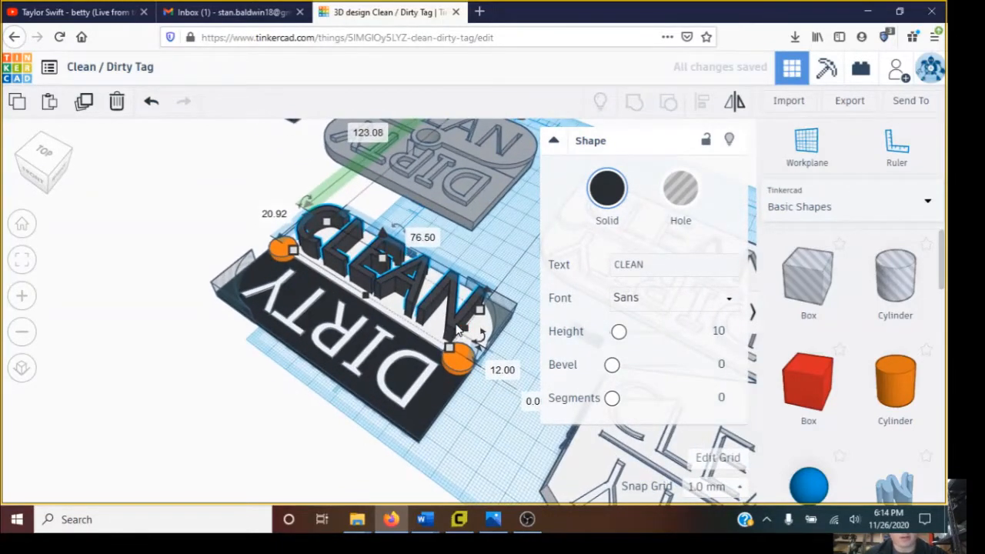
pyautogui.click(506, 373)
pyautogui.write('2')
pyautogui.press('Return')
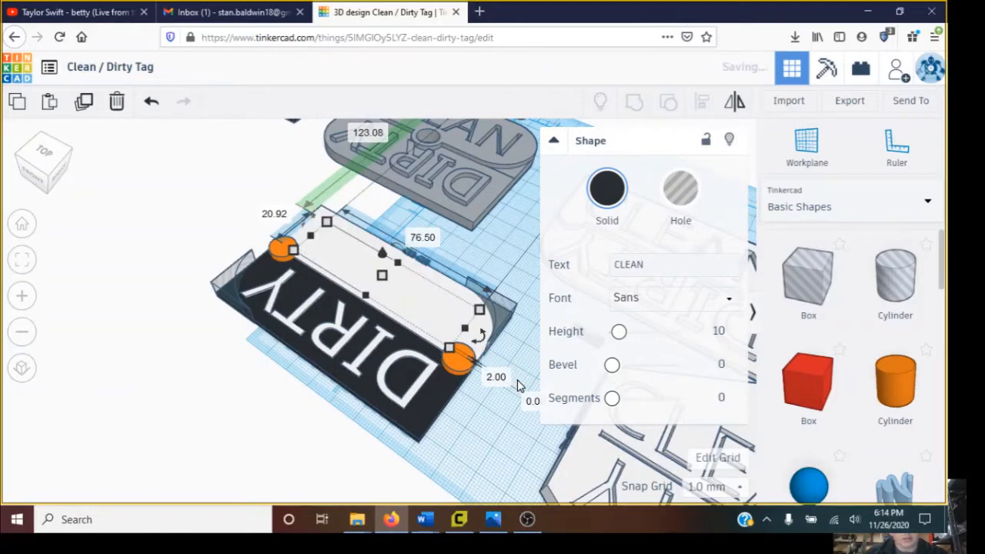
# Step: Set the height of the white base plate to 2 mm so it matches the CLEAN text, and deselect it
pyautogui.click(467, 342)
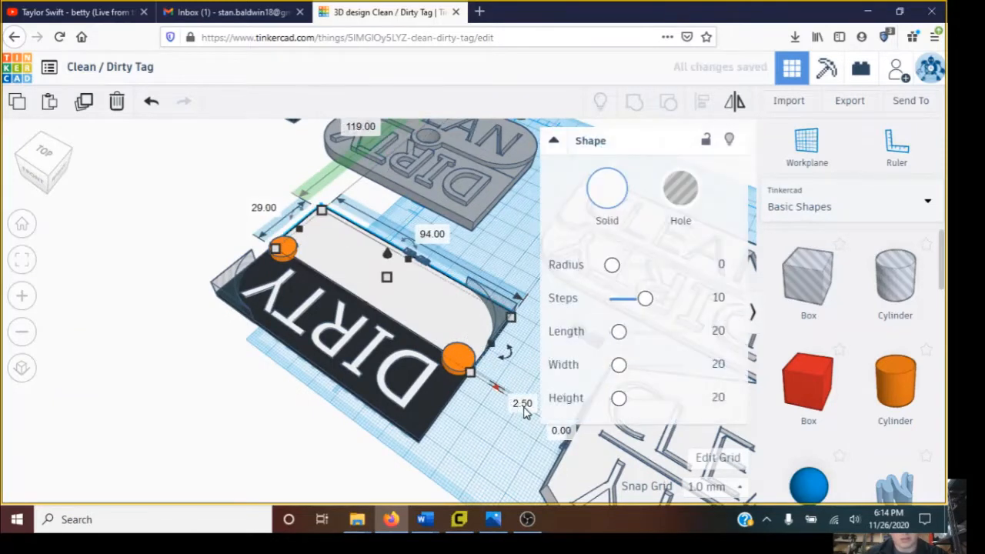
pyautogui.click(523, 406)
pyautogui.write('2')
pyautogui.press('Return')
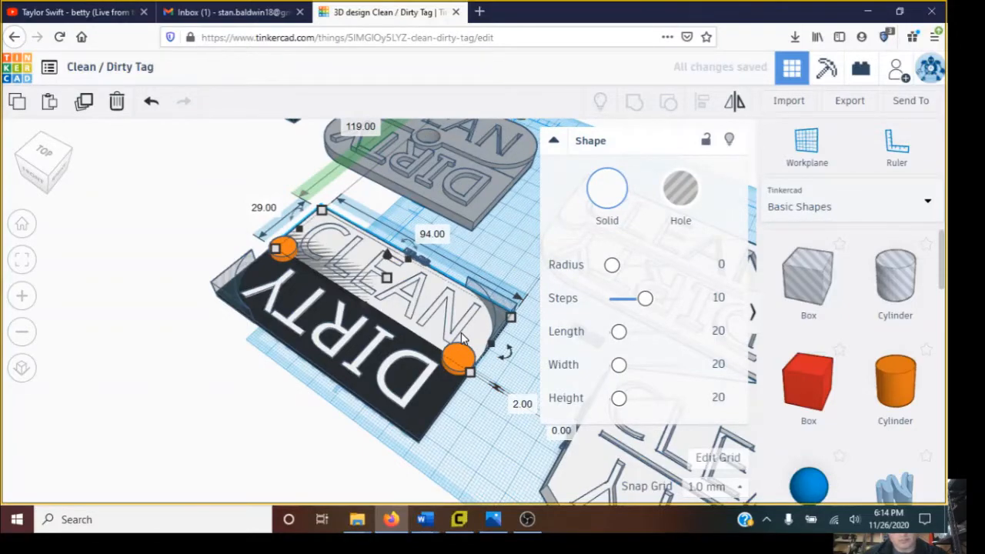
pyautogui.scroll(3, 477, 358)
pyautogui.scroll(-2, 499, 369)
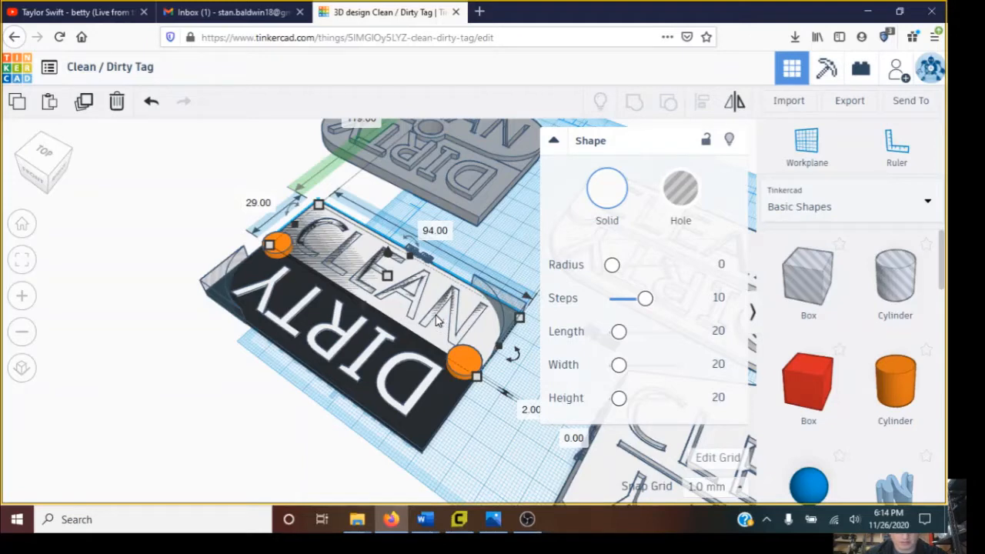
pyautogui.click(496, 437)
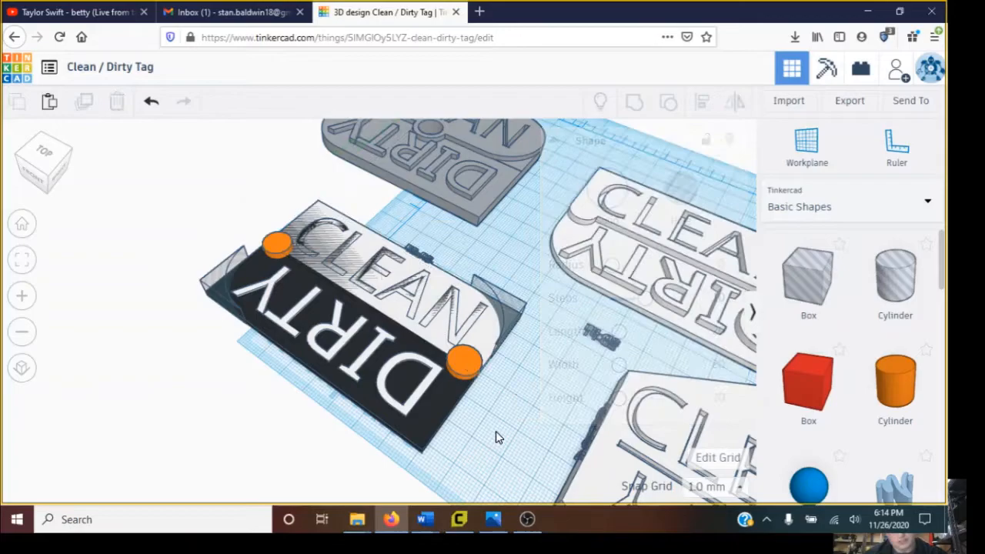
pyautogui.click(527, 519)
pyautogui.click(716, 337)
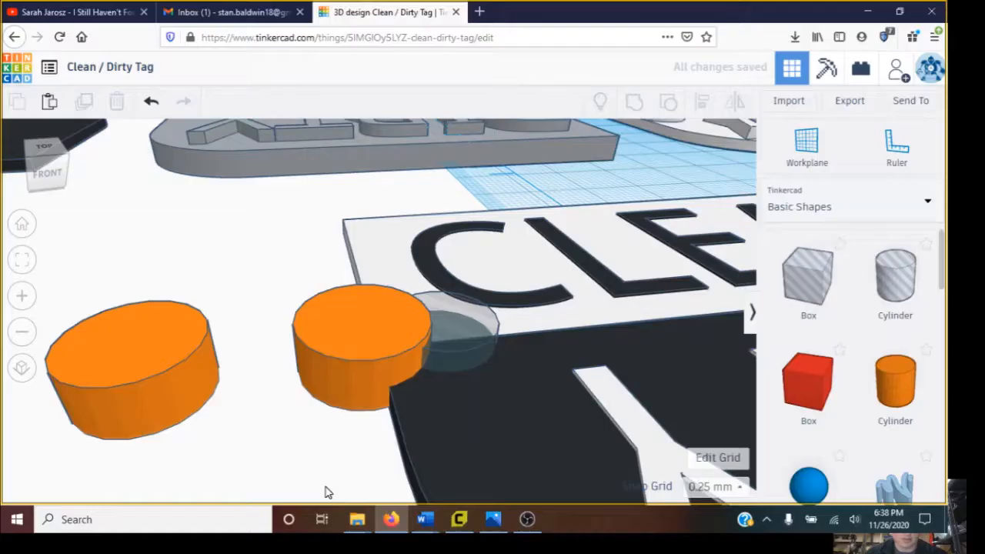
# Step: Move the orange cylinder off the tag's end, clear of the hole cylinder
pyautogui.click(435, 338)
pyautogui.moveTo(435, 339); pyautogui.dragTo(277, 360)
pyautogui.moveTo(445, 297); pyautogui.dragTo(428, 342, button='right')
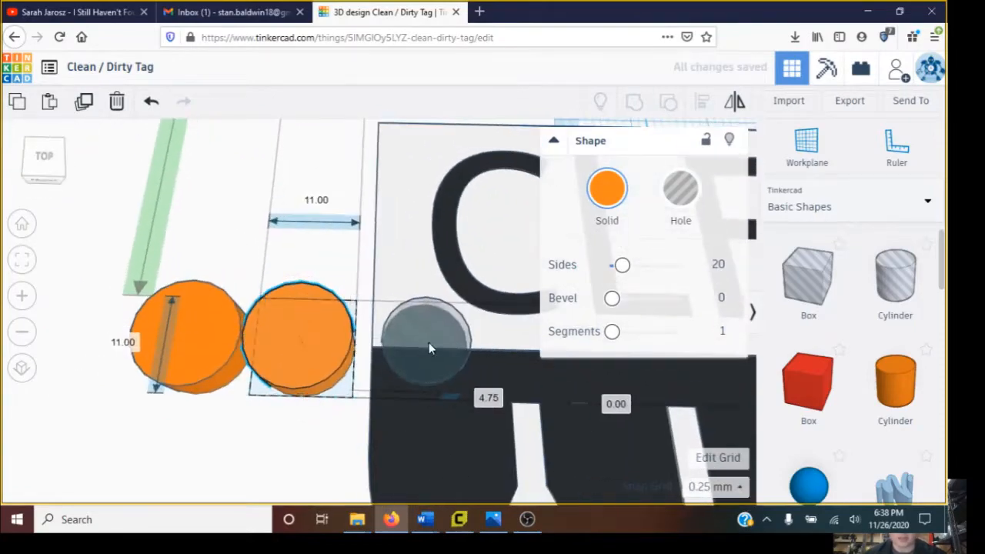
# Step: Duplicate the hole cylinder at the end of the tag and shift the copy along the tag toward its centre
pyautogui.scroll(4, 428, 343)
pyautogui.click(436, 324)
pyautogui.hotkey('ctrl', 'd')
pyautogui.hotkey('shift', 'Right')
pyautogui.hotkey('shift', 'Right')
pyautogui.hotkey('shift', 'Right')
pyautogui.hotkey('shift', 'Right')
# Step: Group the original hole cylinder with the black DIRTY base plate to cut the plate
pyautogui.click(435, 325)
pyautogui.keyDown('shift'); pyautogui.click(374, 467); pyautogui.keyUp('shift')
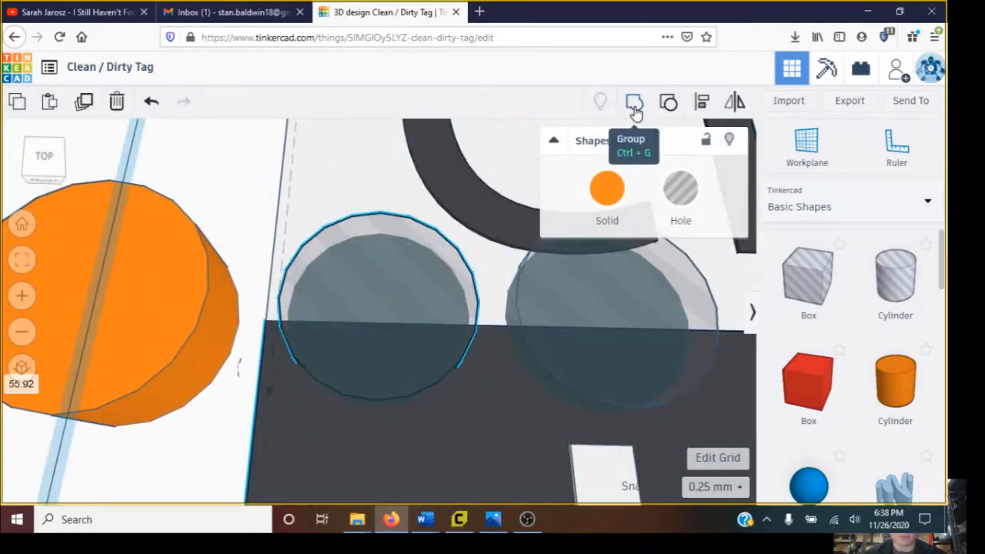
pyautogui.click(634, 101)
# Step: Duplicate the remaining hole cylinder, shift the copy back to the tag's end, and group it with the white CLEAN plate
pyautogui.click(580, 321)
pyautogui.hotkey('ctrl', 'd')
pyautogui.hotkey('shift', 'Left')
pyautogui.hotkey('shift', 'Left')
pyautogui.hotkey('shift', 'Left')
pyautogui.hotkey('shift', 'Left')
pyautogui.press('f')
pyautogui.keyDown('shift'); pyautogui.click(306, 145); pyautogui.keyUp('shift')
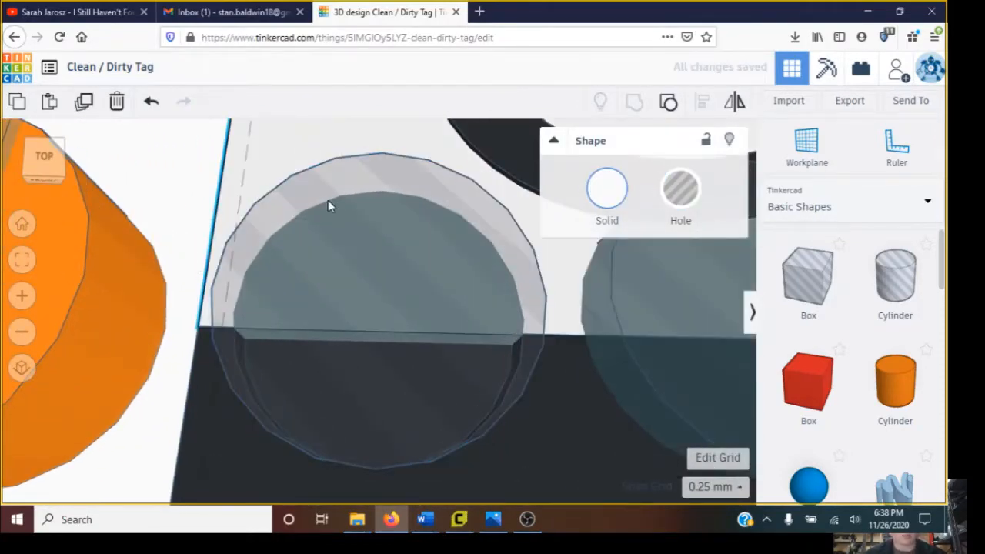
pyautogui.click(635, 102)
# Step: Shift the remaining hole cylinder back over the cut at the tag's end
pyautogui.click(635, 306)
pyautogui.hotkey('shift', 'Left')
pyautogui.hotkey('shift', 'Left')
pyautogui.hotkey('shift', 'Left')
pyautogui.hotkey('shift', 'Left')
# Step: Move the nearer orange cylinder onto the cut at the tag's end and colour it white
pyautogui.scroll(-3, 378, 301)
pyautogui.moveTo(182, 361); pyautogui.dragTo(385, 356)
pyautogui.moveTo(339, 423); pyautogui.dragTo(365, 361, button='right')
pyautogui.scroll(-5, 378, 314)
pyautogui.click(607, 187)
pyautogui.click(693, 361)
pyautogui.scroll(4, 378, 311)
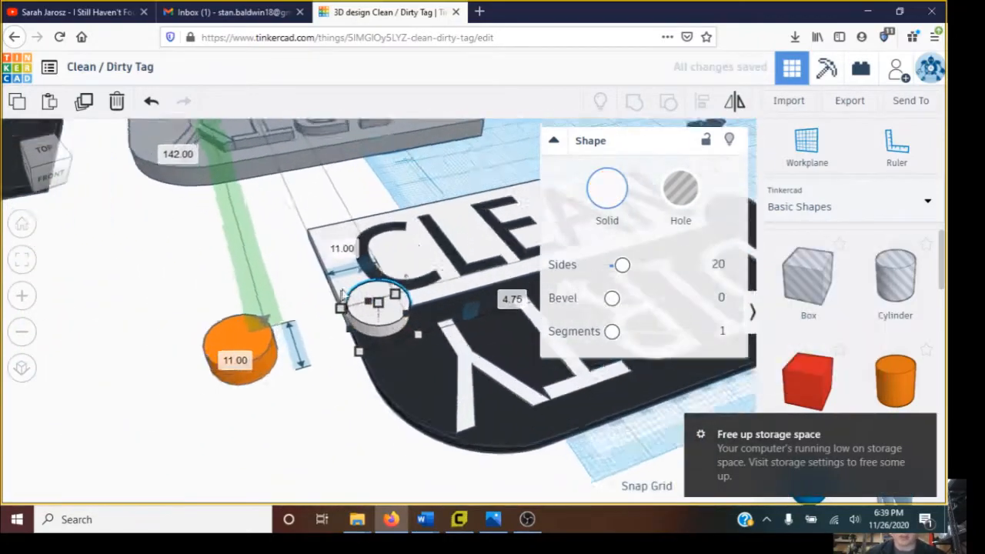
# Step: Group the white cylinder with the white CLEAN plate
pyautogui.keyDown('shift'); pyautogui.click(341, 274); pyautogui.keyUp('shift')
pyautogui.scroll(1, 374, 285)
pyautogui.hotkey('ctrl', 'g')
# Step: Examine the end cylinders inside the white and black parts by making the parts transparent
pyautogui.press('t')
pyautogui.scroll(3, 382, 296)
pyautogui.moveTo(390, 299); pyautogui.dragTo(357, 351, button='right')
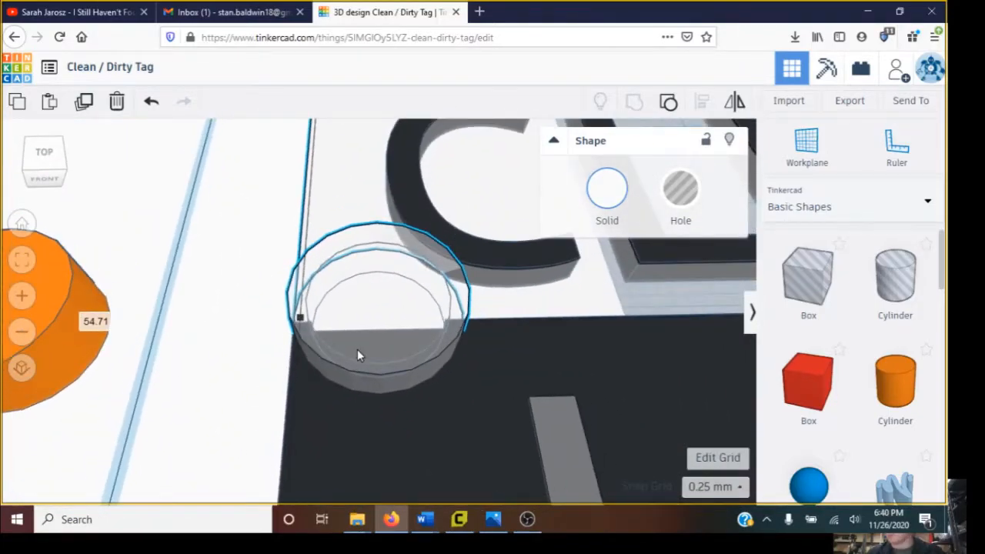
pyautogui.scroll(-6, 357, 350)
pyautogui.press('t')
pyautogui.click(647, 317)
pyautogui.press('t')
pyautogui.moveTo(647, 322); pyautogui.dragTo(615, 395, button='right')
pyautogui.hotkey('ctrl', 'shift', 's')
pyautogui.click(615, 394)
pyautogui.press('Escape')
pyautogui.press('t')
pyautogui.click(529, 235)
pyautogui.press('t')
# Step: Colour the white CLEAN part transparent yellow and return it to opaque white
pyautogui.moveTo(300, 235); pyautogui.dragTo(271, 406, button='right')
pyautogui.click(614, 199)
pyautogui.click(556, 296)
pyautogui.click(607, 202)
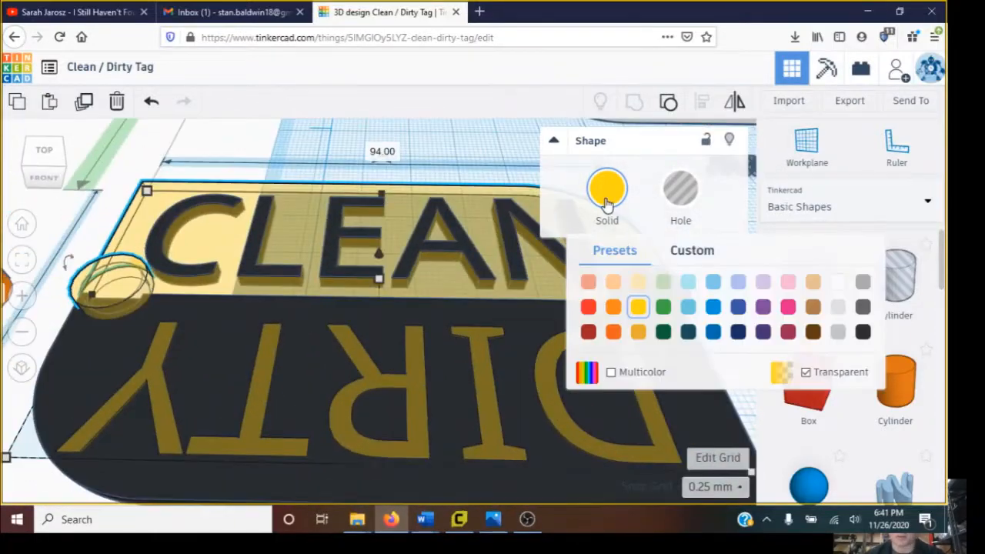
pyautogui.click(838, 281)
pyautogui.click(543, 289)
# Step: Switch to Cura and inspect the sliced tag from layer 12 down to layer 7, along with the Dual Extrusion settings
pyautogui.click(528, 520)
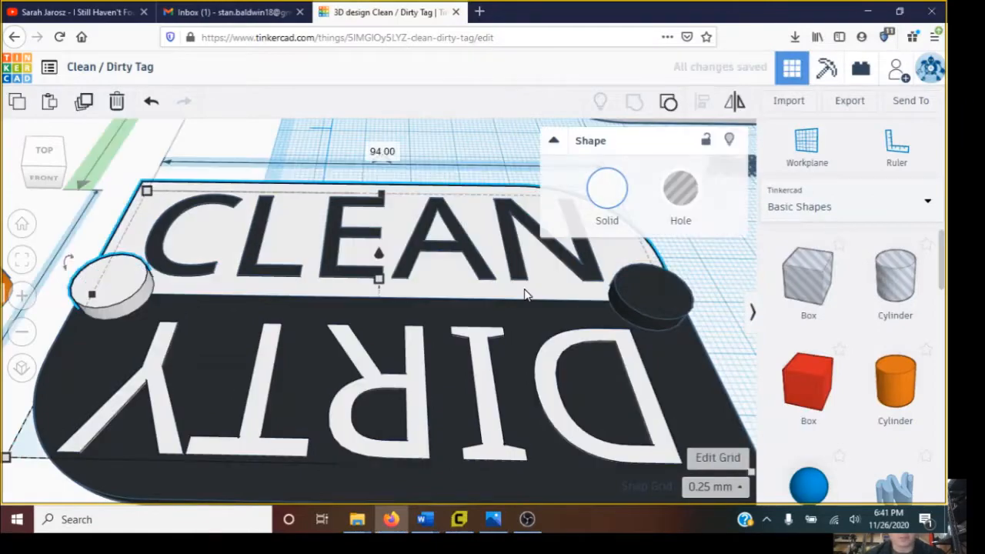
pyautogui.scroll(5, 524, 289)
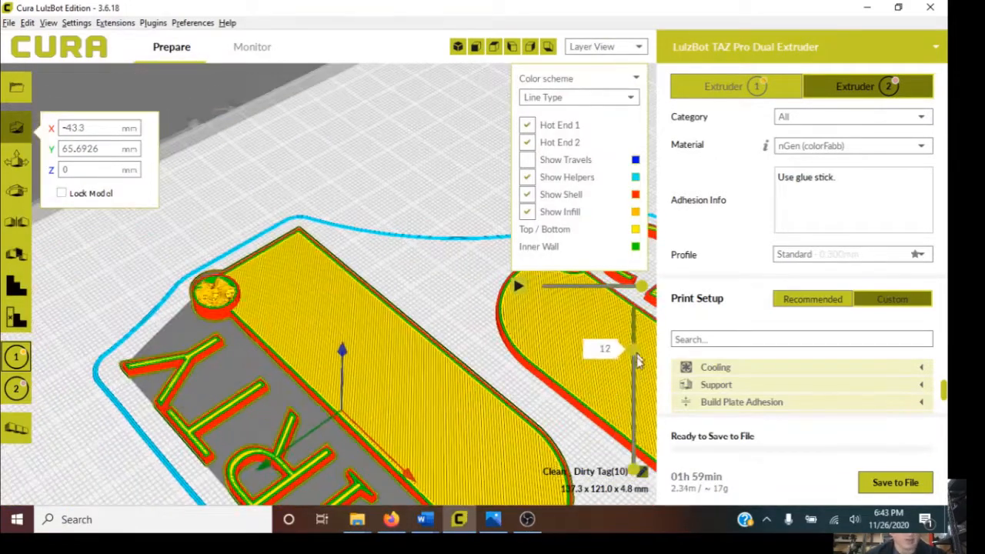
pyautogui.scroll(3, 912, 389)
pyautogui.scroll(-5, 923, 390)
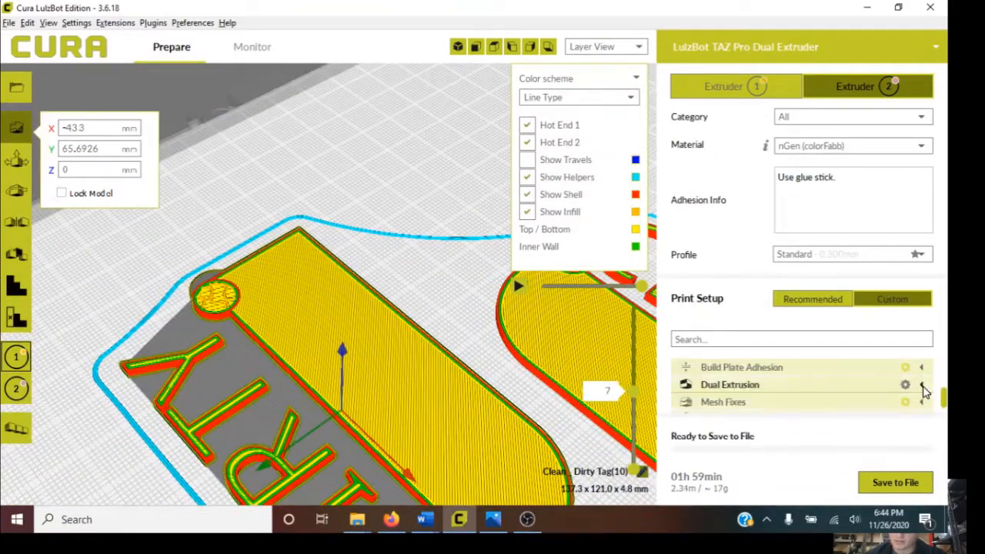
# Step: Switch back to Tinkercad and move the translucent orange cylinder beside the hole at the tag's N end
pyautogui.scroll(3, 926, 391)
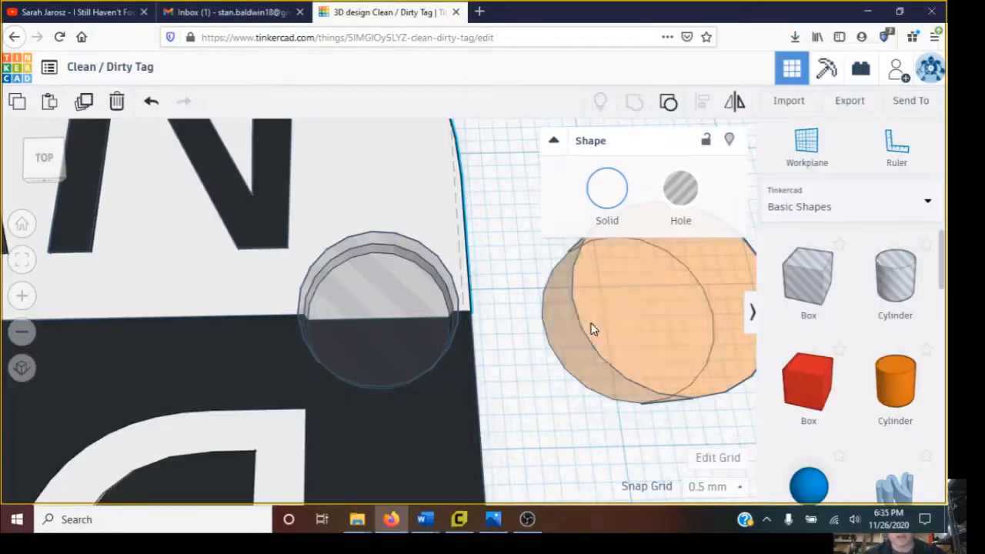
pyautogui.moveTo(592, 330); pyautogui.dragTo(571, 383)
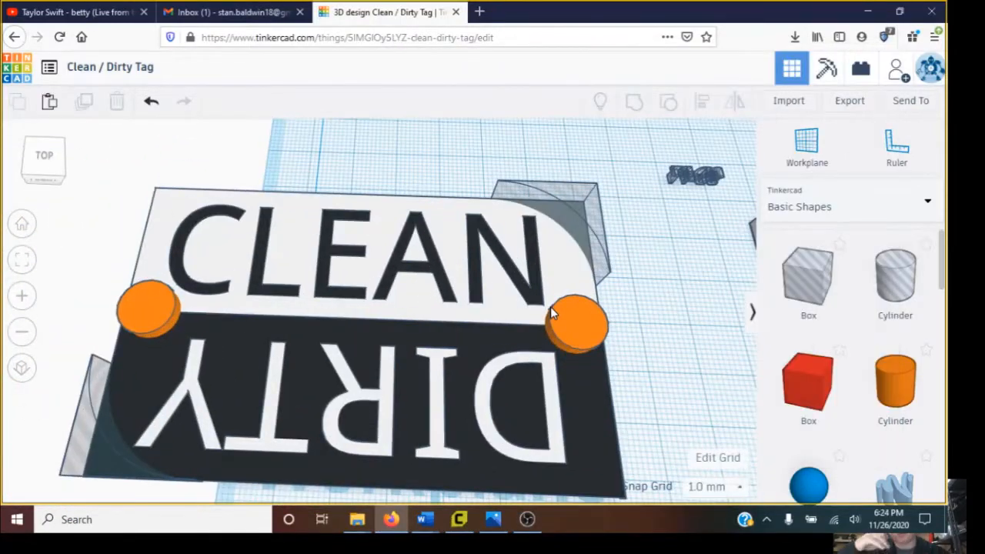
# Step: Group the white CLEAN part with its corner hole and the black DIRTY part with its own corner hole
pyautogui.click(550, 306)
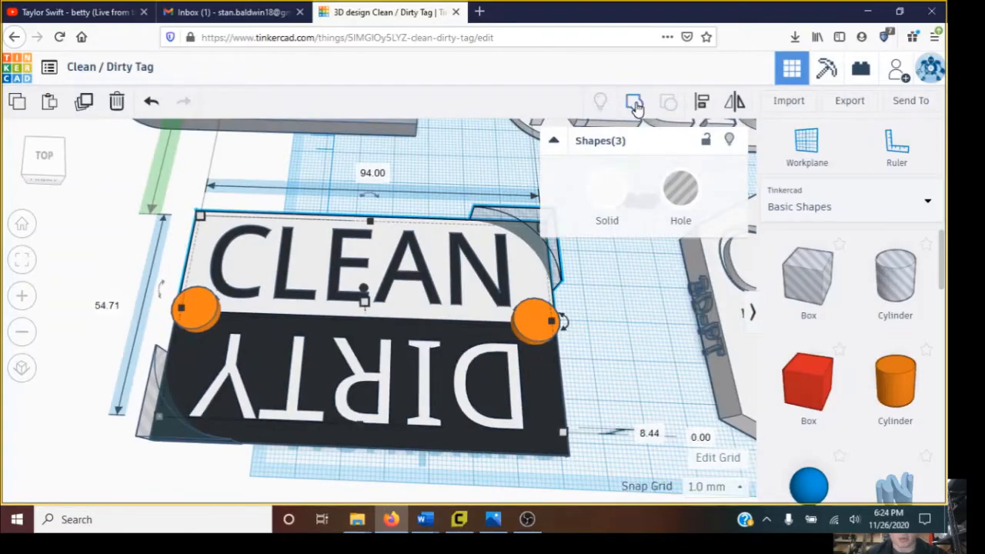
pyautogui.click(464, 301)
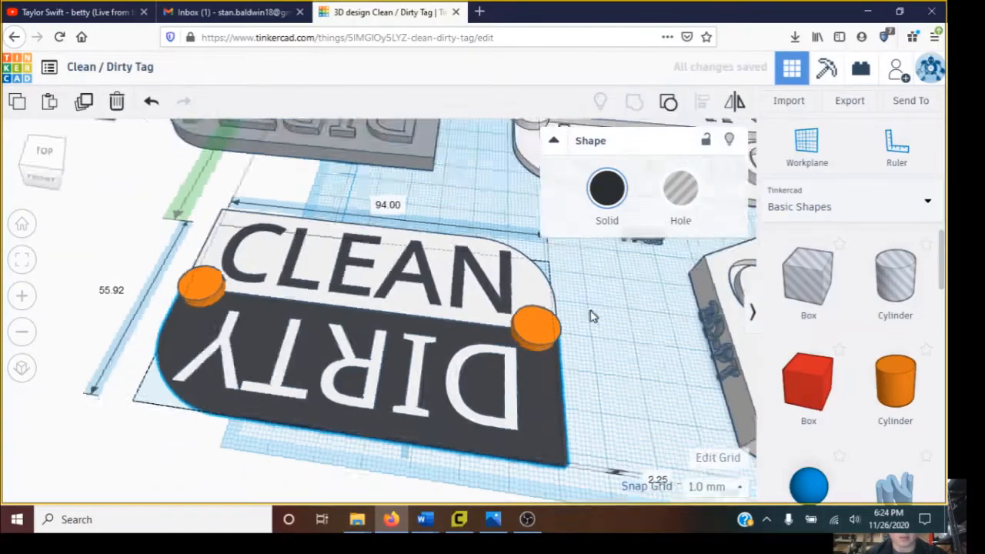
pyautogui.click(383, 305)
pyautogui.moveTo(383, 304); pyautogui.dragTo(390, 287, button='right')
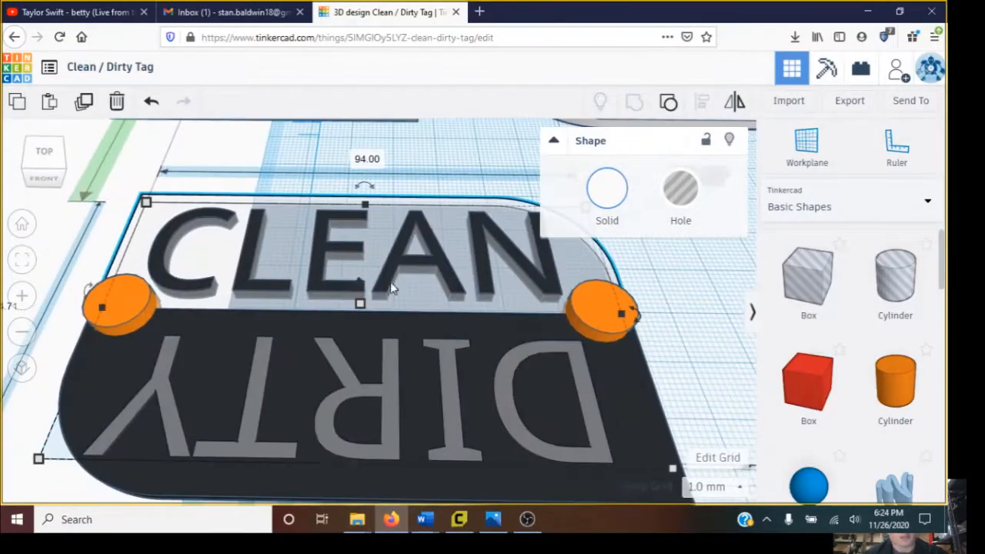
pyautogui.moveTo(407, 384); pyautogui.dragTo(655, 378, button='right')
pyautogui.click(413, 345)
pyautogui.click(688, 338)
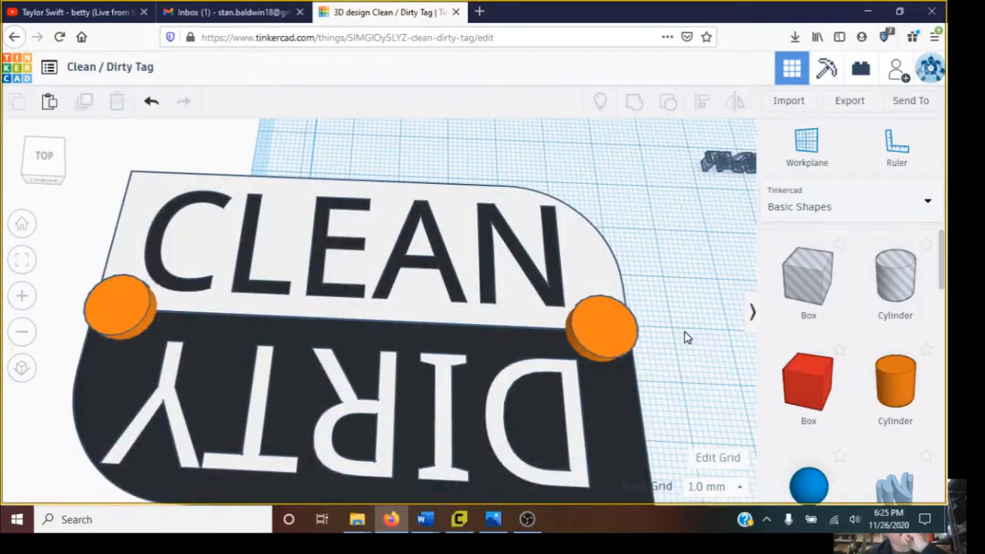
pyautogui.click(130, 322)
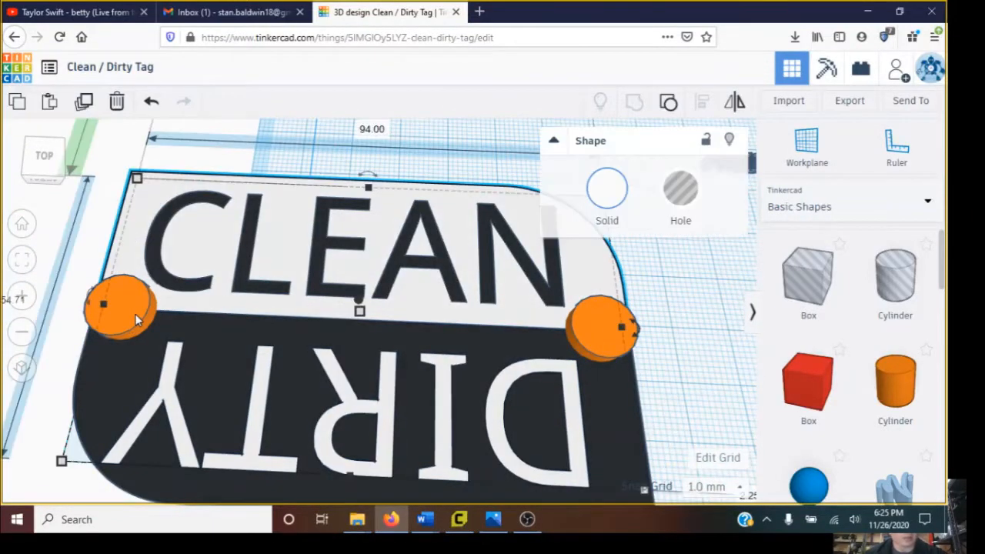
# Step: Group the black DIRTY base, its black end cylinder and the rounding hole at its corner
pyautogui.scroll(-3, 134, 319)
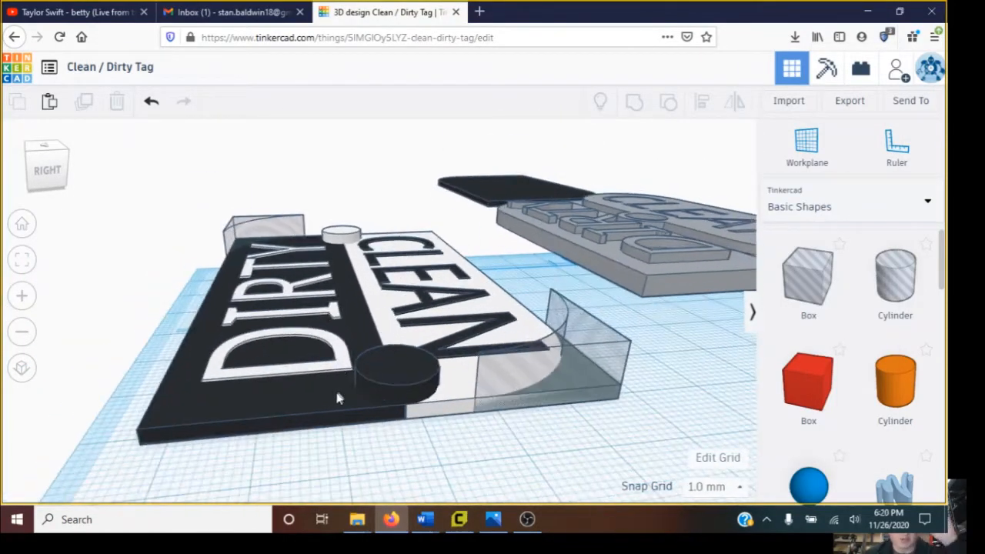
pyautogui.click(341, 368)
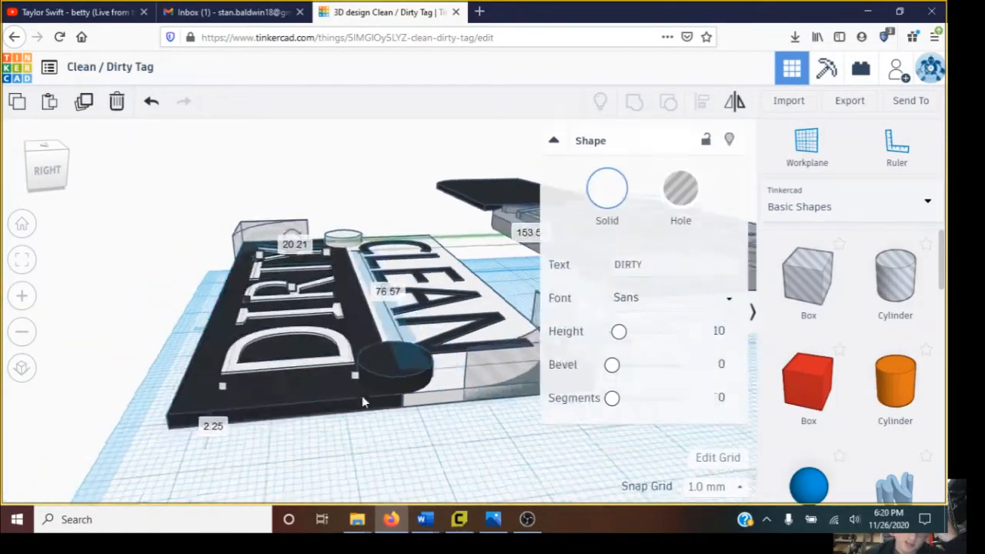
pyautogui.scroll(2, 347, 384)
pyautogui.moveTo(385, 523); pyautogui.dragTo(635, 537, button='right')
pyautogui.scroll(-3, 471, 429)
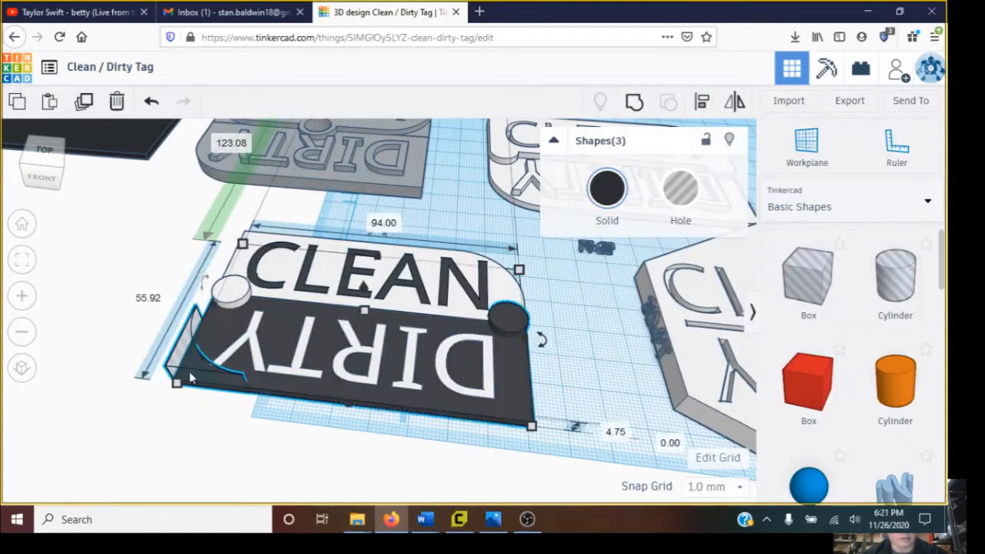
pyautogui.hotkey('ctrl', 'g')
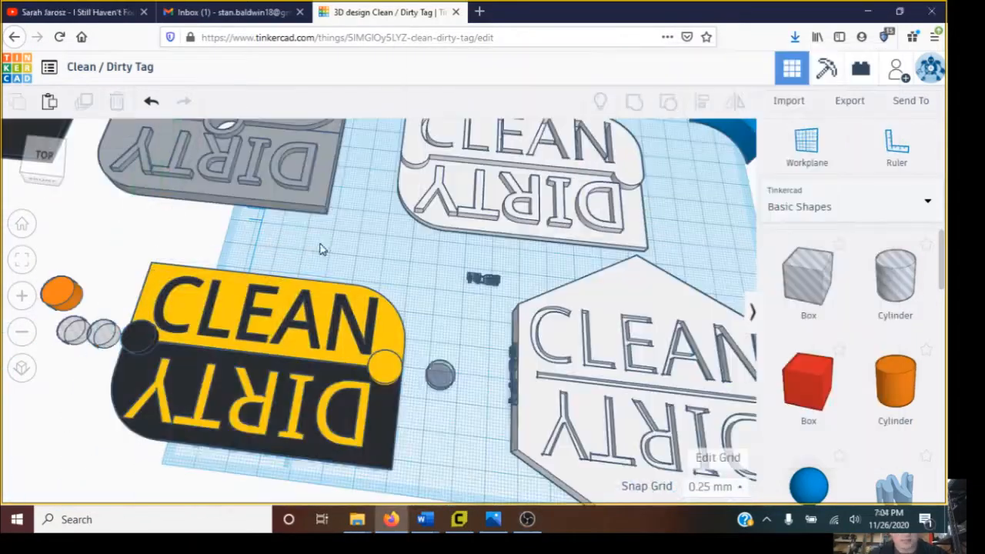
# Step: Examine the grouped yellow CLEAN part and the black DIRTY part along with their end cylinders
pyautogui.click(331, 400)
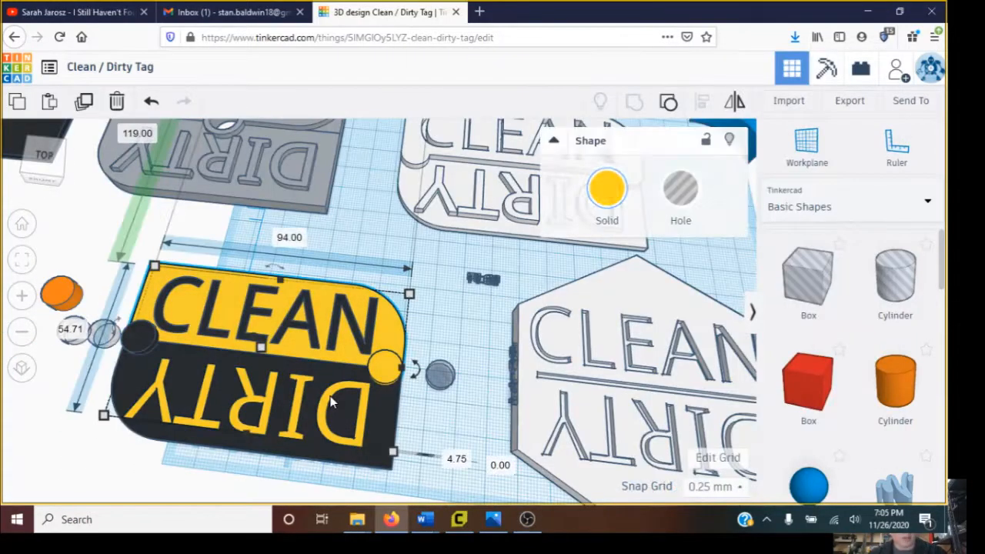
pyautogui.scroll(3, 347, 380)
pyautogui.moveTo(400, 434)
pyautogui.mouseDown(button='right')
pyautogui.moveTo(347, 380)
pyautogui.moveTo(409, 436)
pyautogui.mouseUp(button='right')
pyautogui.click(409, 436)
pyautogui.moveTo(65, 435); pyautogui.dragTo(93, 385, button='right')
pyautogui.moveTo(530, 299); pyautogui.dragTo(490, 307, button='middle')
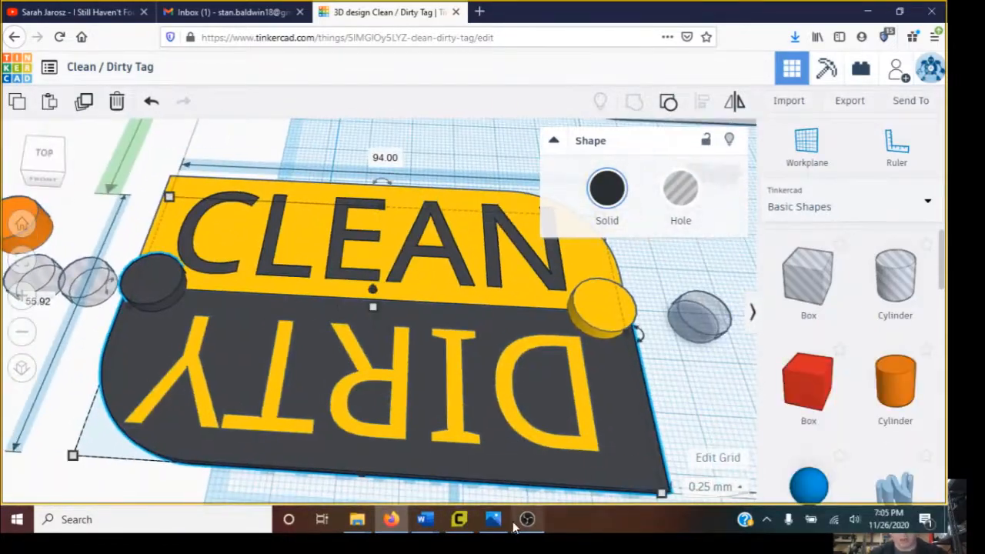
# Step: Switch to Cura, select the CLEAN-lettered model and show the Extruder 1 settings
pyautogui.click(520, 522)
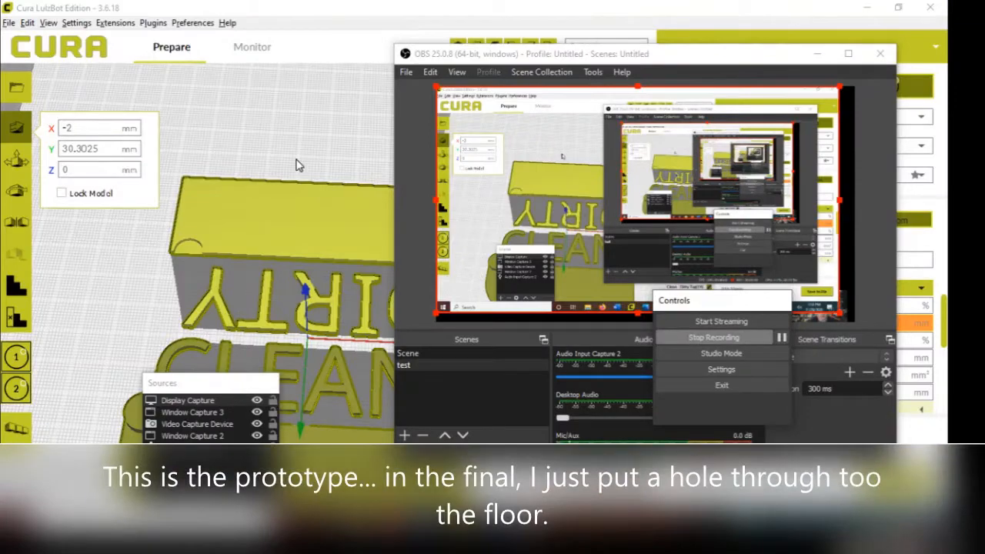
pyautogui.click(298, 165)
pyautogui.scroll(-2, 480, 382)
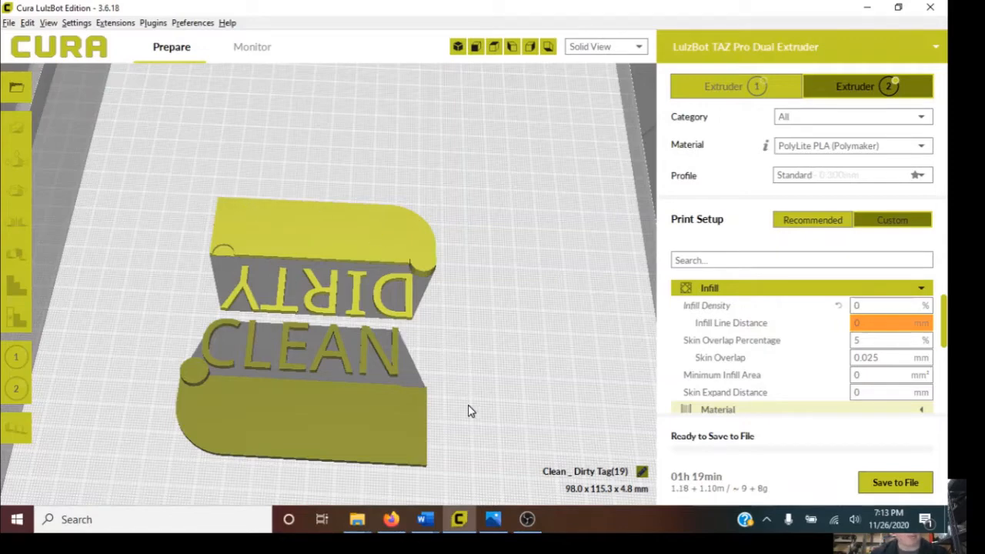
pyautogui.click(389, 400)
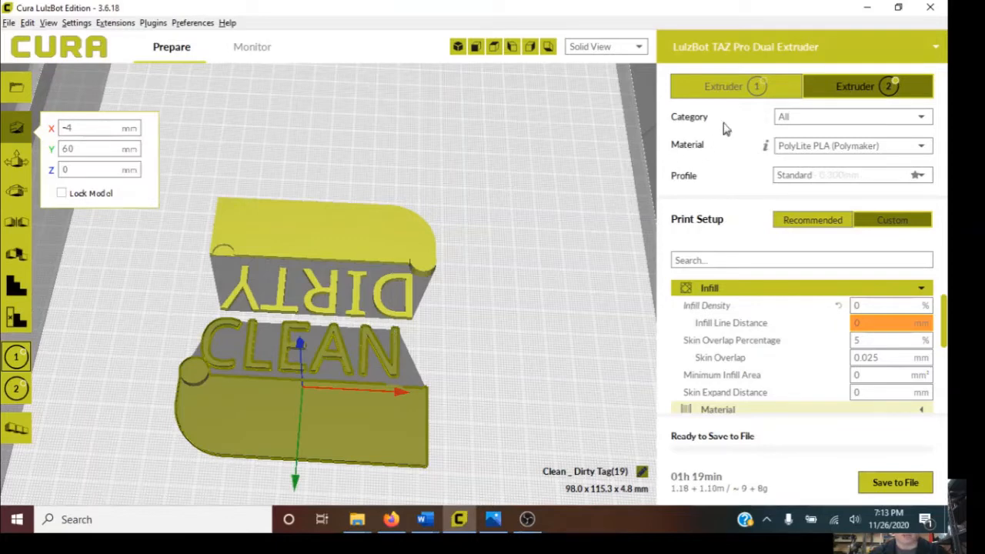
pyautogui.click(719, 99)
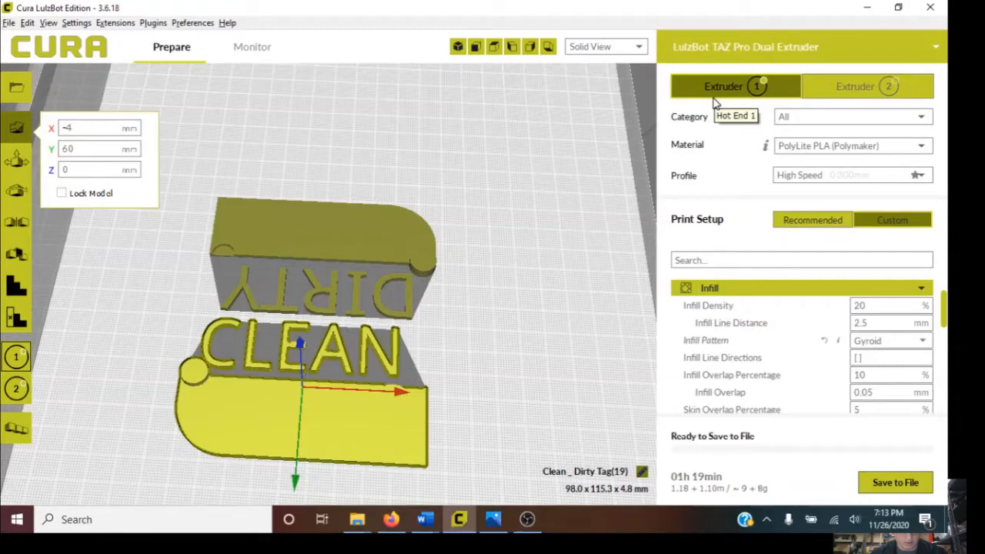
# Step: Switch to Tinkercad and colour the yellow CLEAN part white
pyautogui.click(393, 520)
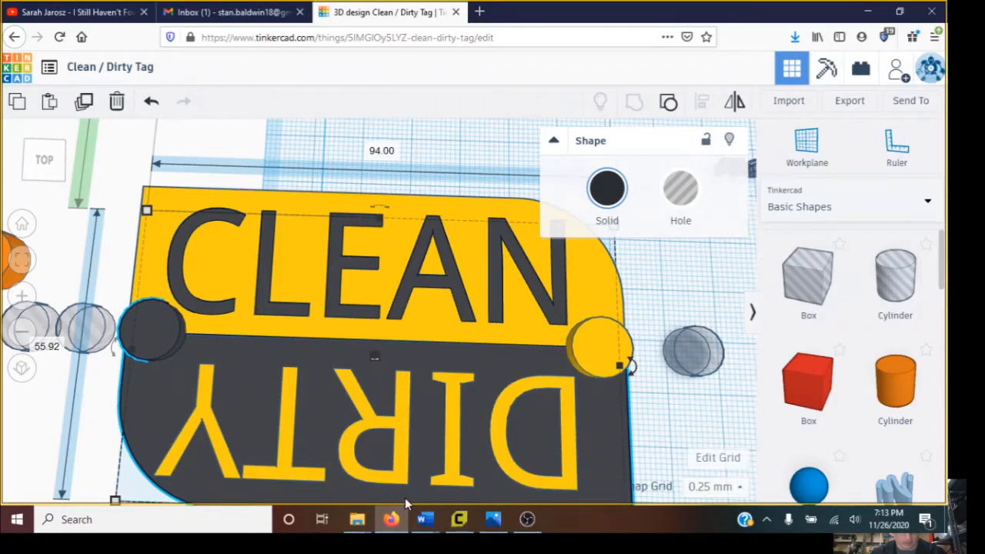
pyautogui.click(520, 326)
pyautogui.click(607, 193)
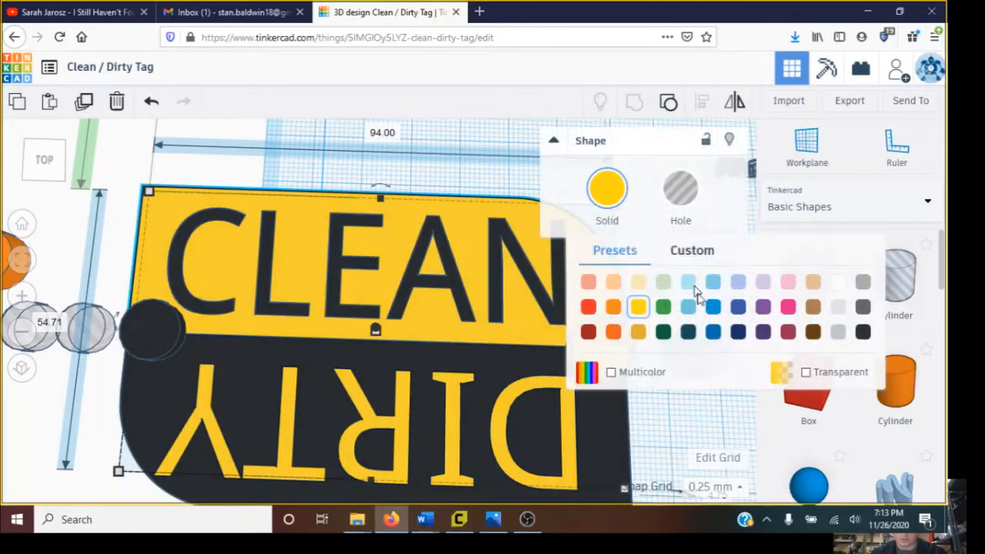
pyautogui.click(838, 282)
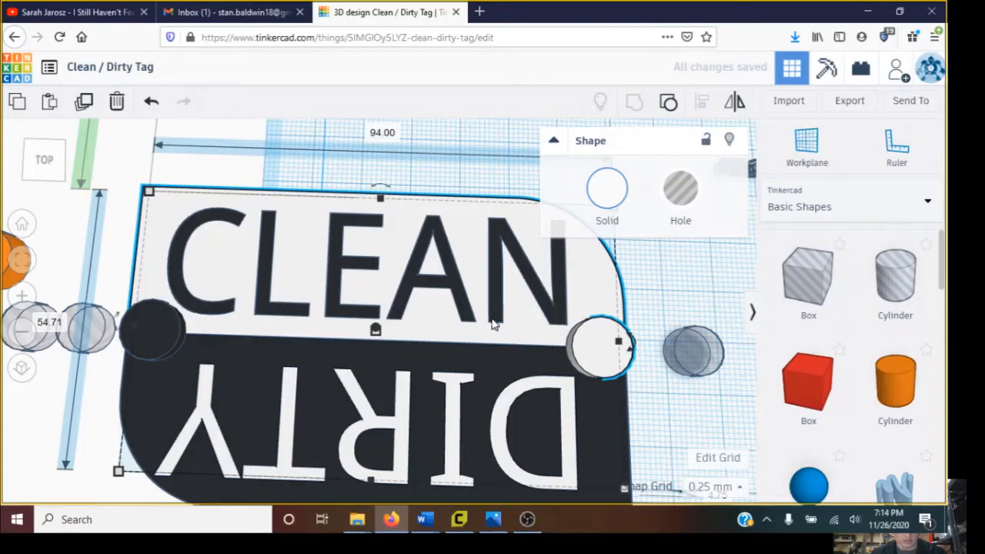
# Step: Switch to Cura and assign the DIRTY-lettered model to Hot End 1 and the CLEAN-lettered model to Hot End 2
pyautogui.click(459, 520)
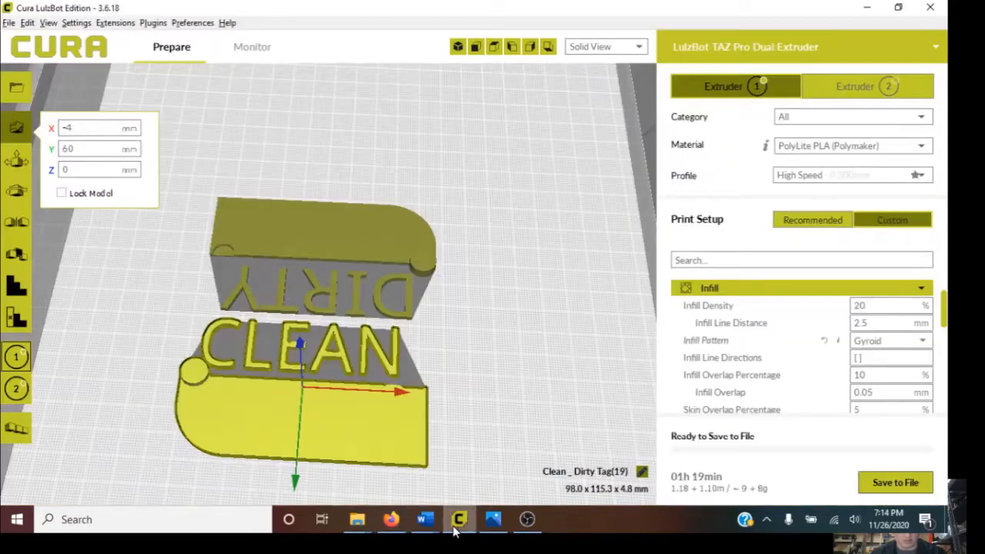
pyautogui.click(411, 311)
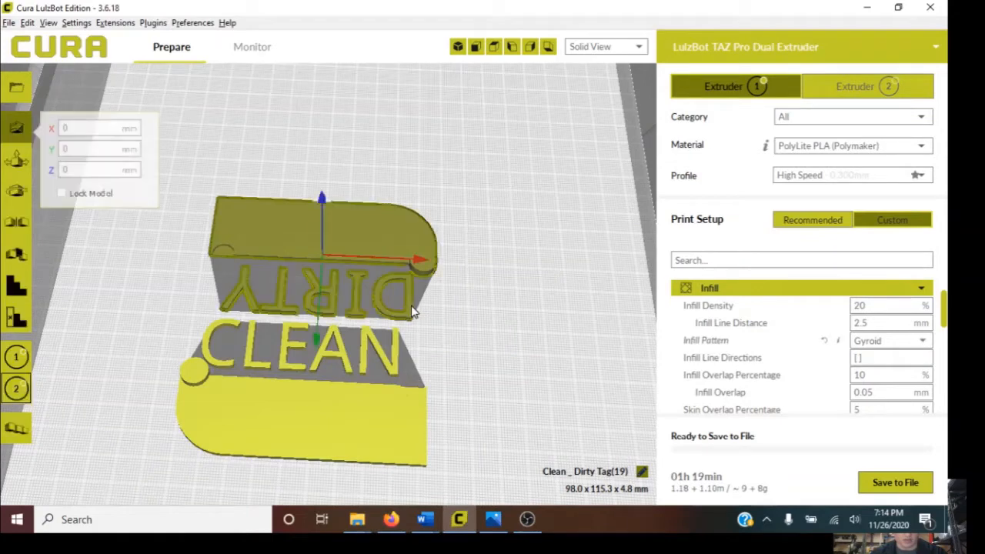
pyautogui.click(9, 366)
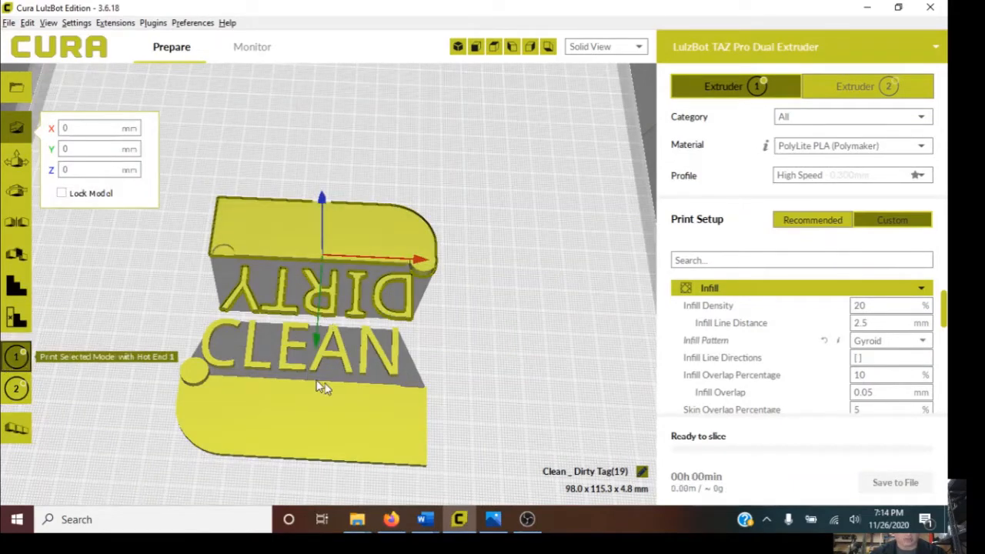
pyautogui.click(264, 424)
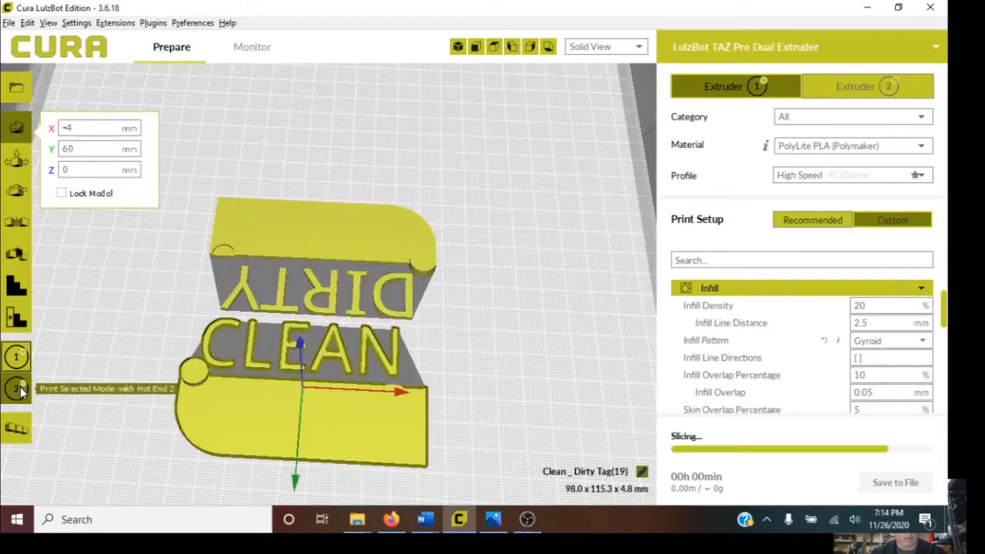
pyautogui.click(17, 388)
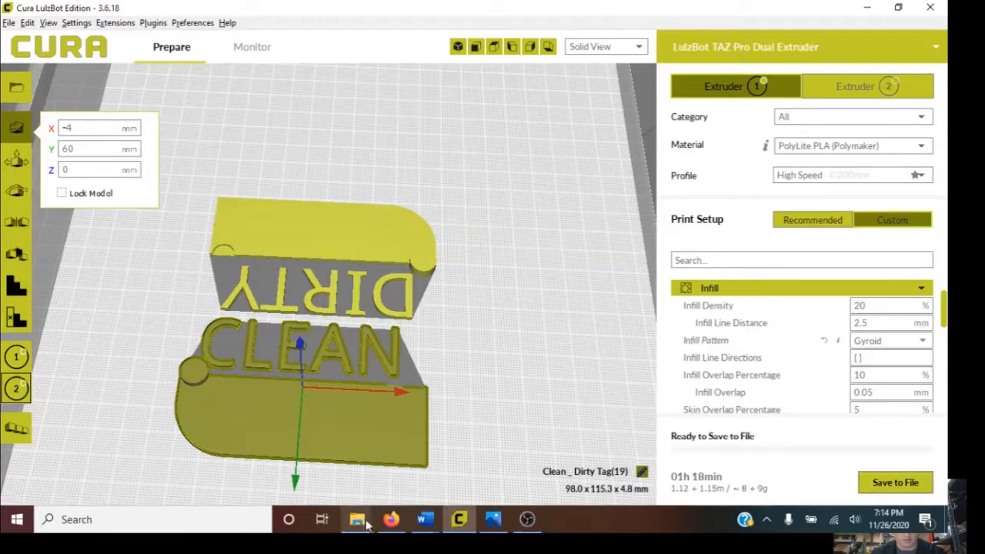
# Step: Compare with the tag in Tinkercad, return to Cura and merge the two selected models
pyautogui.click(390, 521)
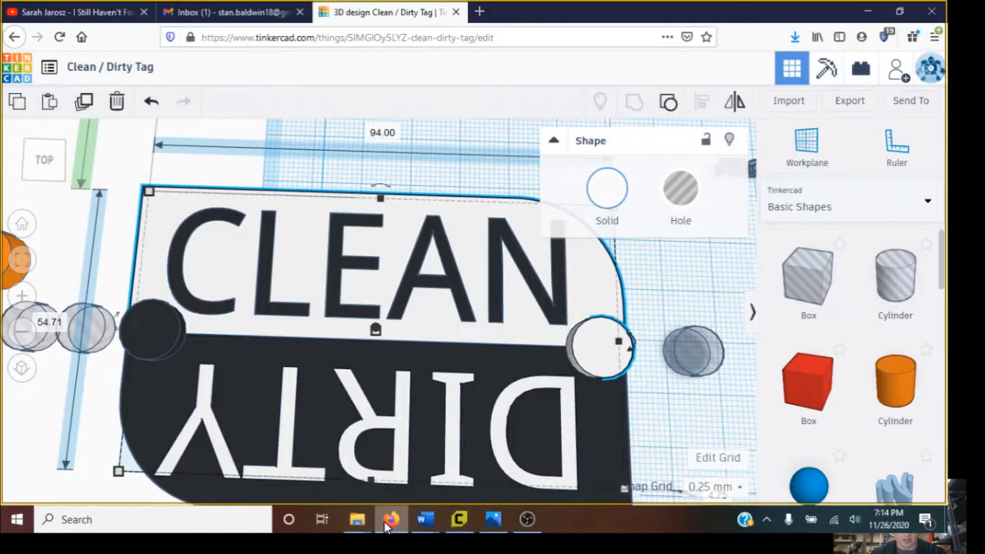
pyautogui.click(389, 521)
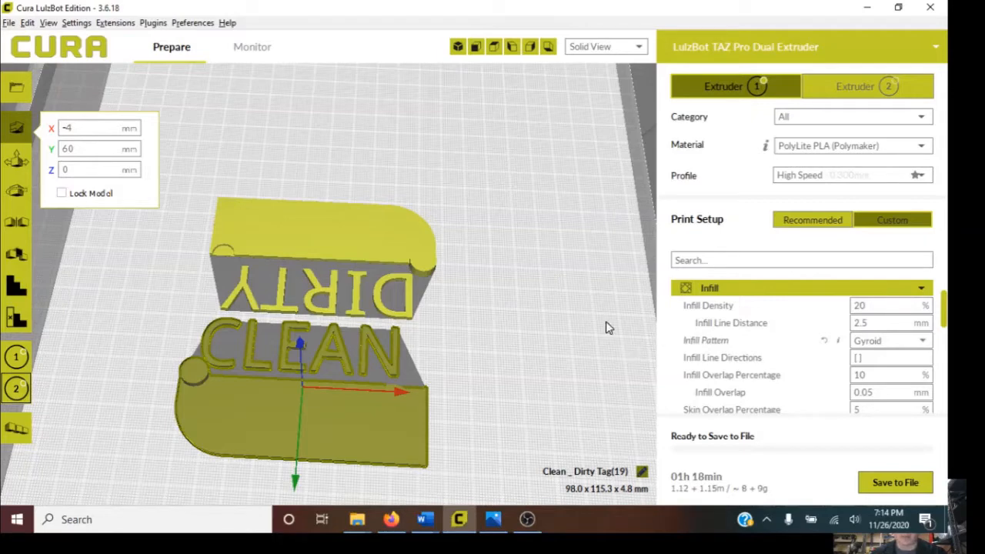
pyautogui.click(384, 251)
pyautogui.rightClick(391, 255)
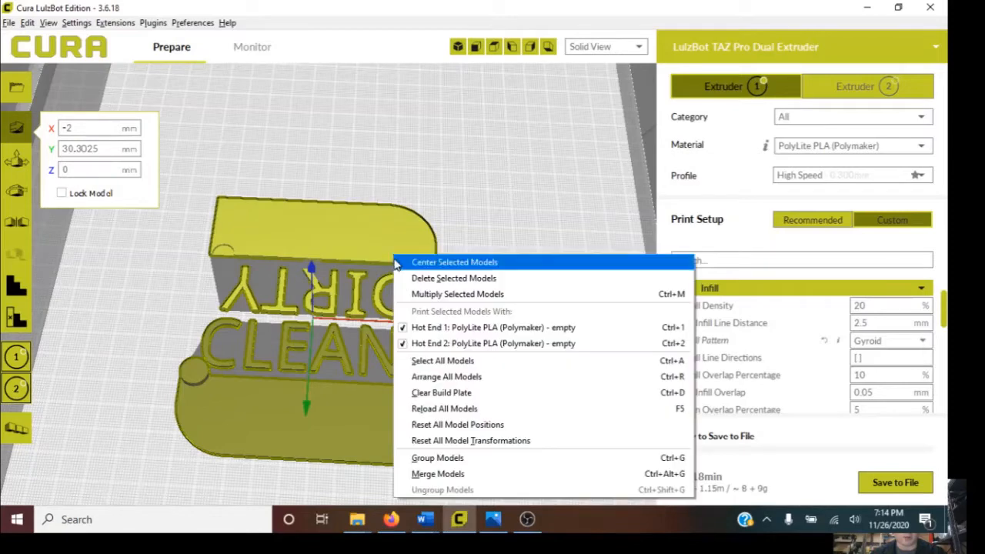
pyautogui.click(447, 474)
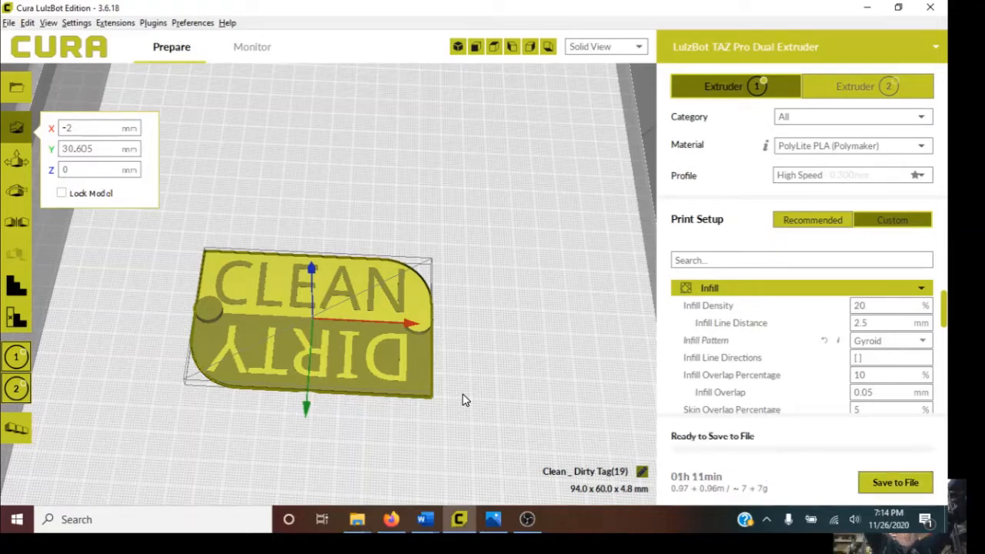
pyautogui.click(495, 367)
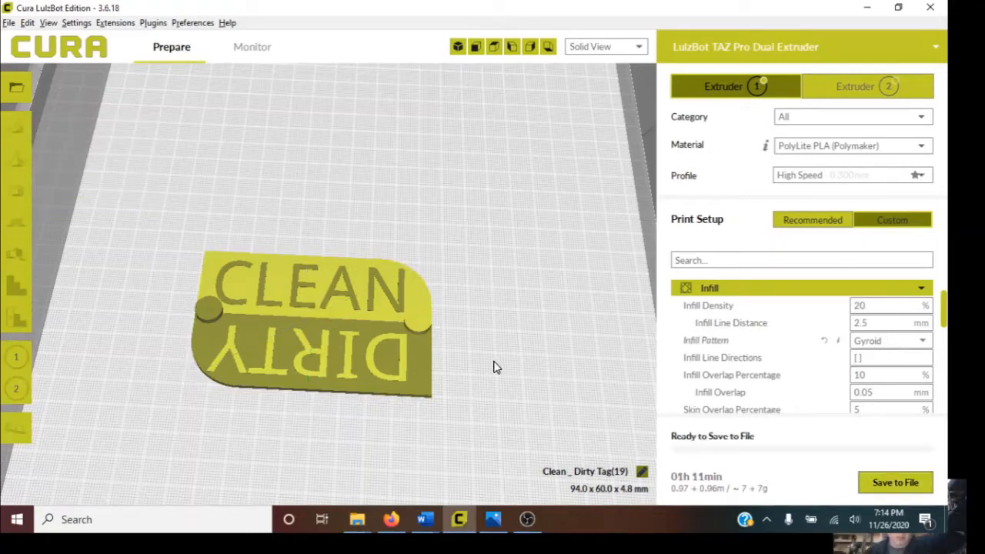
# Step: Inspect the merged tag in Layer View from layer 3 up to layer 16
pyautogui.click(607, 47)
pyautogui.click(605, 82)
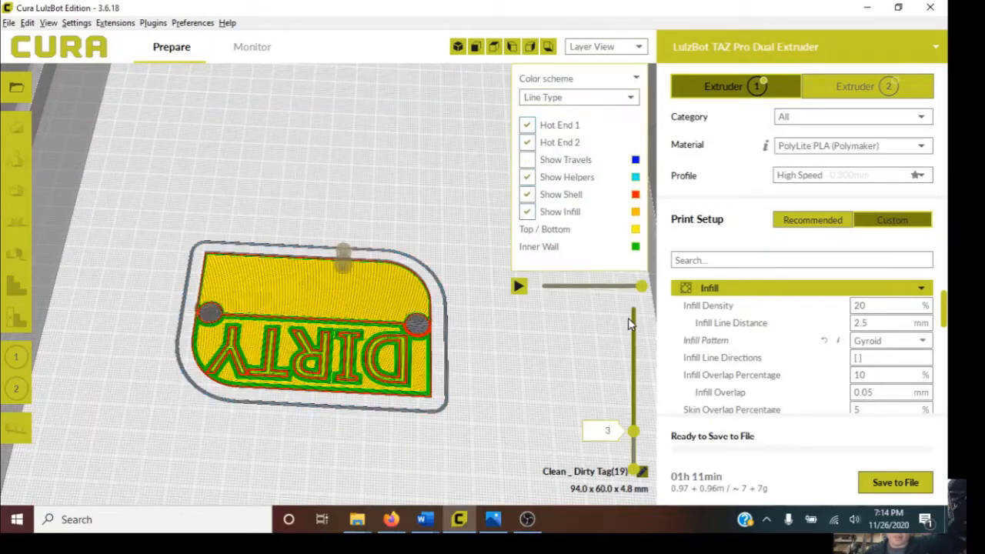
pyautogui.moveTo(634, 434); pyautogui.dragTo(651, 304)
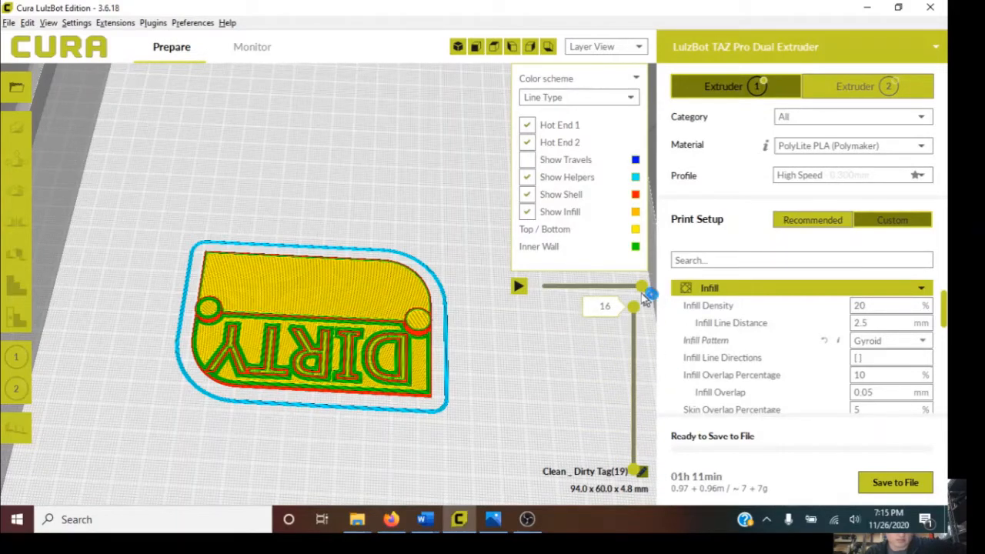
# Step: Return to Solid View and examine the merged tag and its end cylinders from low and overhead angles
pyautogui.click(605, 48)
pyautogui.click(604, 62)
pyautogui.scroll(5, 494, 354)
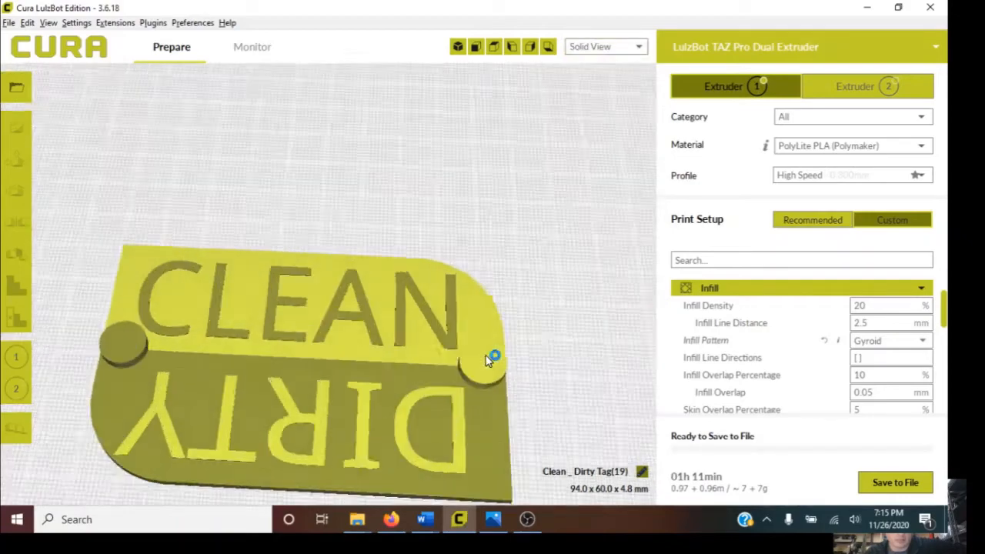
pyautogui.moveTo(552, 353); pyautogui.dragTo(571, 262, button='right')
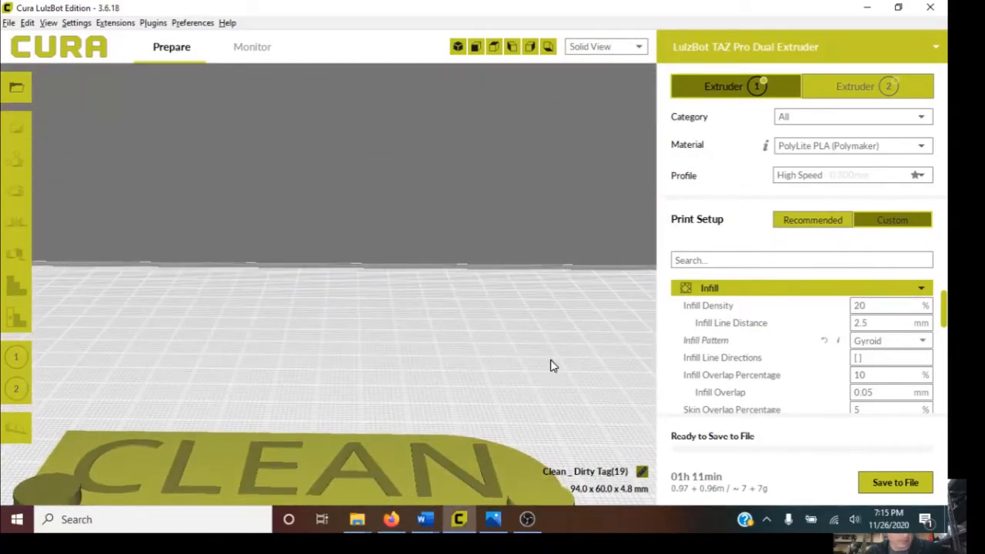
pyautogui.moveTo(539, 398); pyautogui.dragTo(545, 294, button='right')
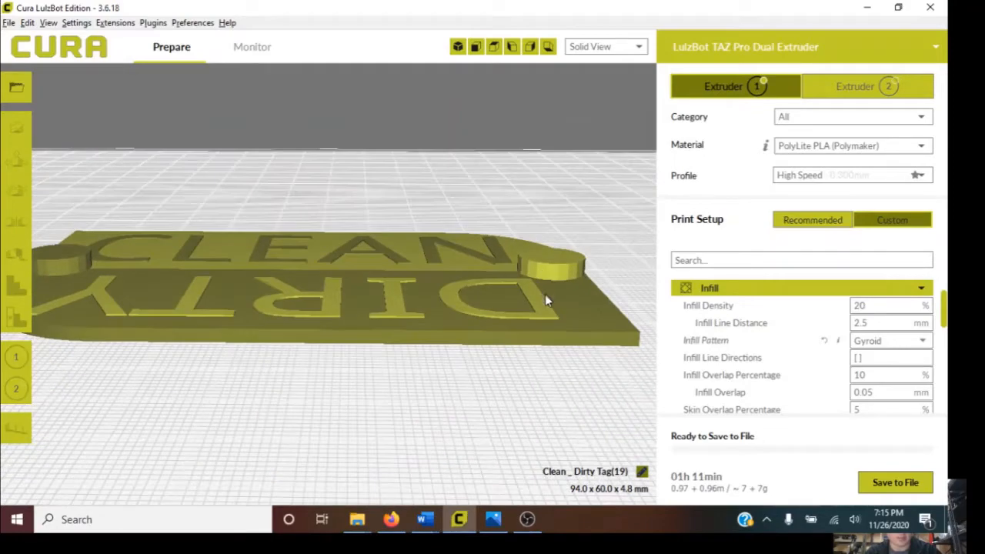
pyautogui.moveTo(565, 337); pyautogui.dragTo(573, 387, button='right')
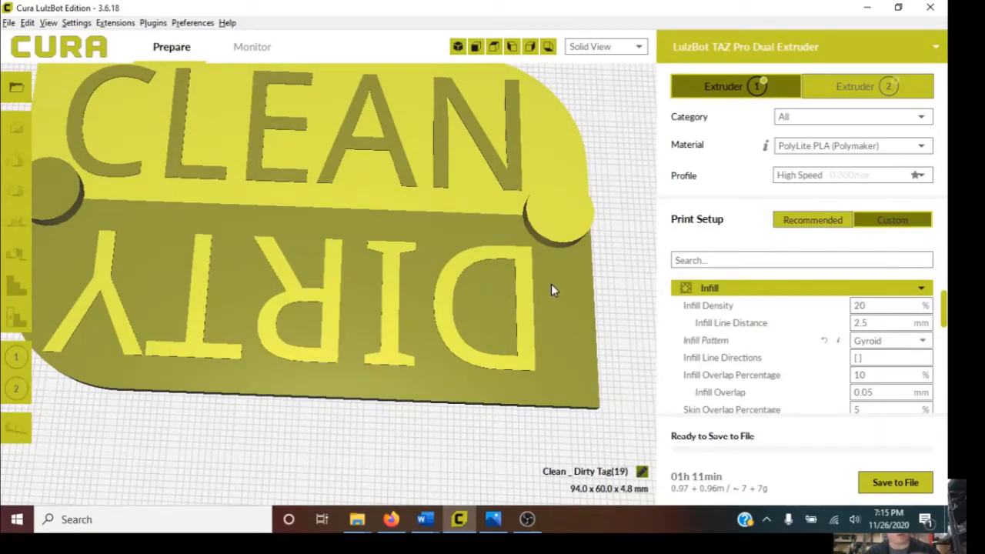
pyautogui.scroll(-2, 555, 282)
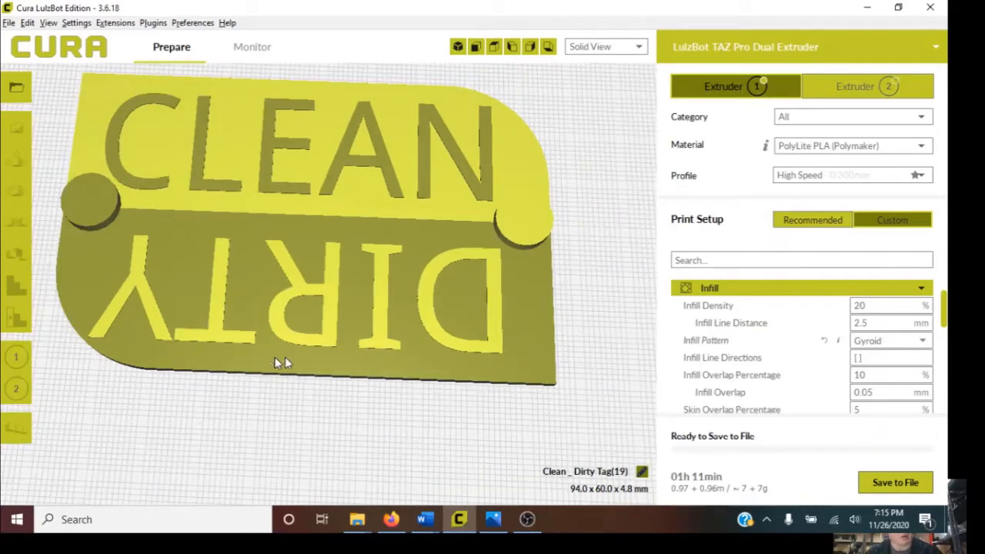
# Step: Rename the print job as Dual_C_D_V.1 and choose removable drive LULZBOT (E:) as its save destination
pyautogui.moveTo(240, 394); pyautogui.dragTo(293, 429, button='middle')
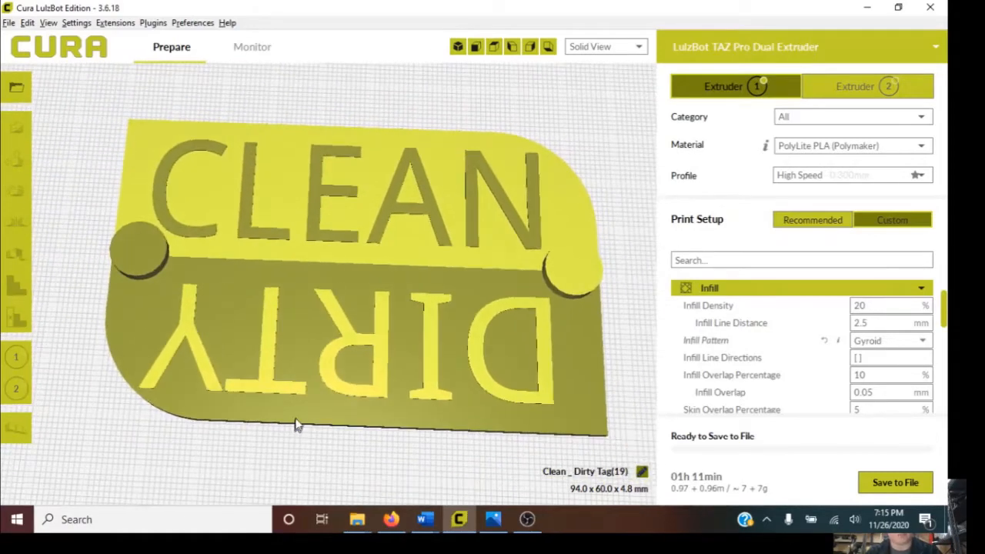
pyautogui.moveTo(288, 416); pyautogui.dragTo(296, 432, button='right')
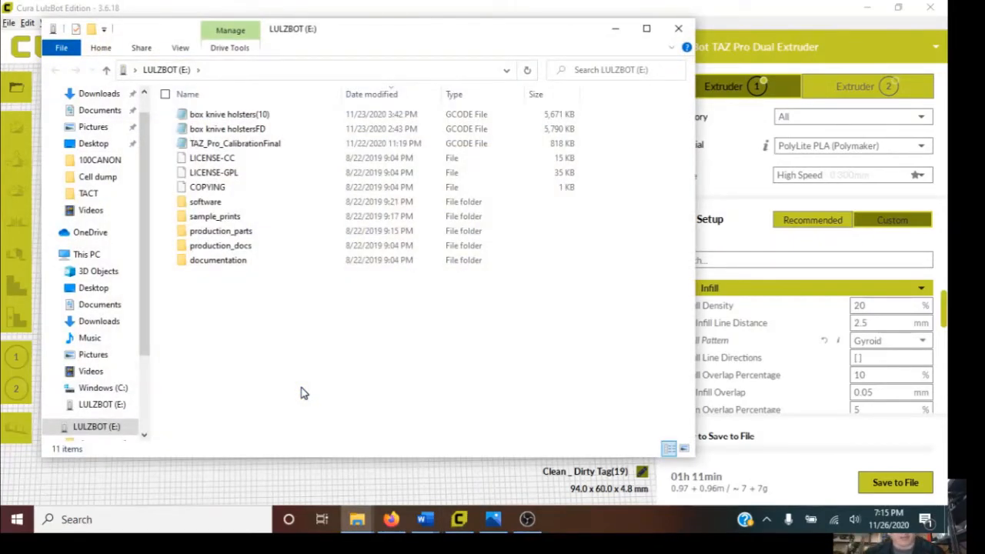
pyautogui.click(615, 29)
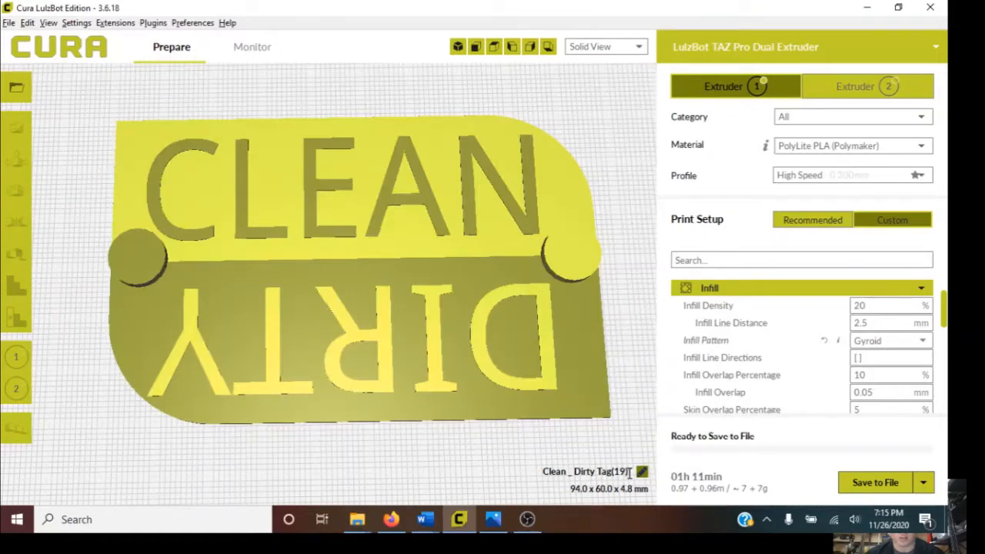
pyautogui.moveTo(630, 473); pyautogui.dragTo(551, 467)
pyautogui.write('Dual_C')
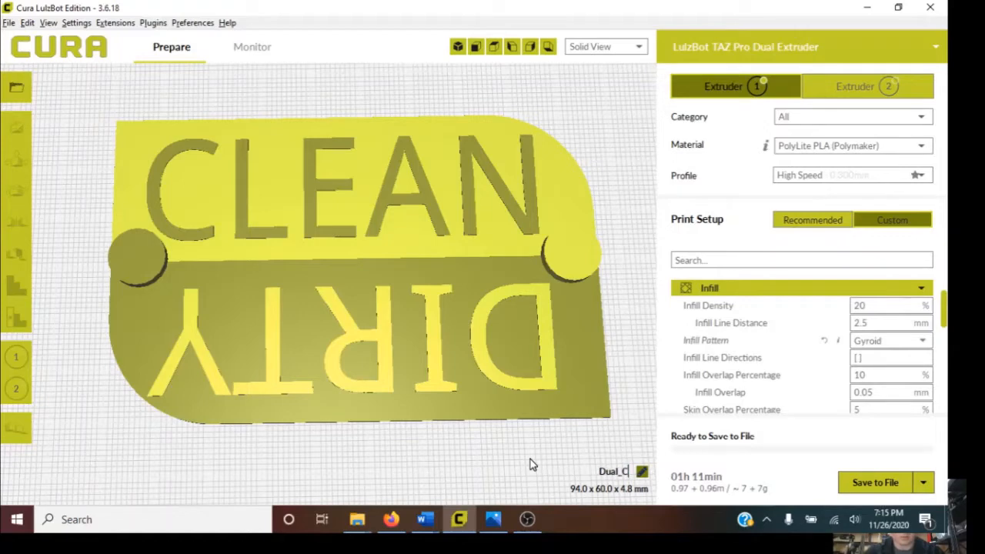
pyautogui.write('_D_V.1')
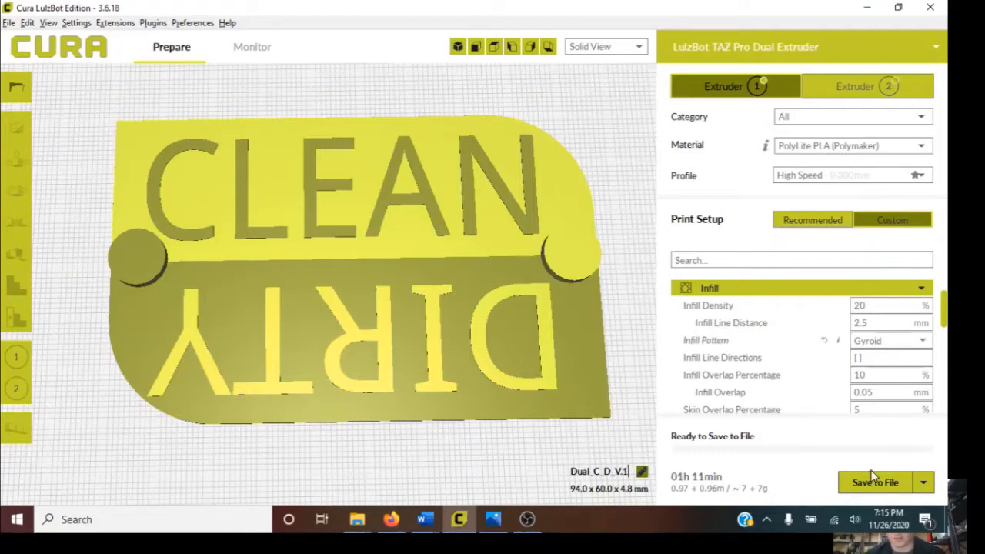
pyautogui.click(923, 483)
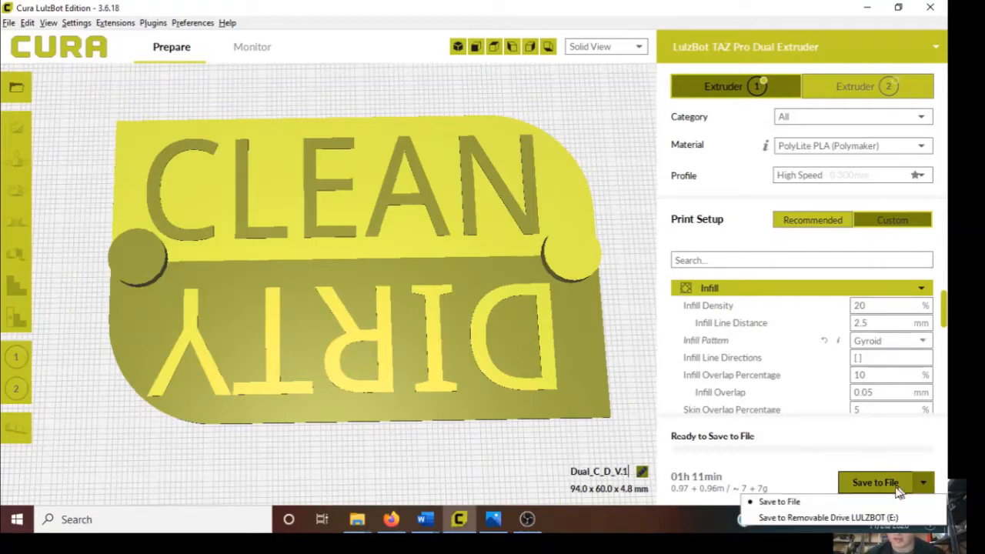
pyautogui.click(866, 519)
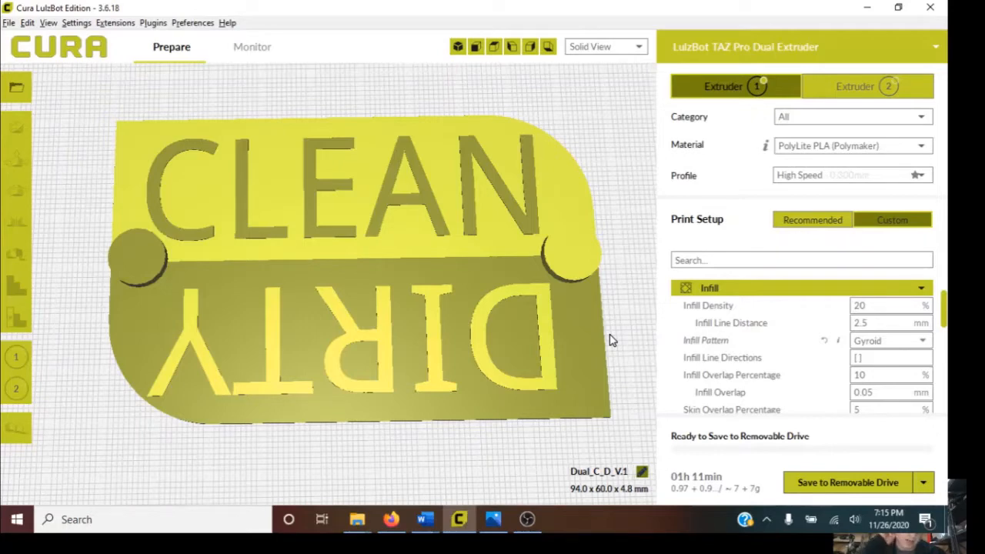
pyautogui.click(527, 520)
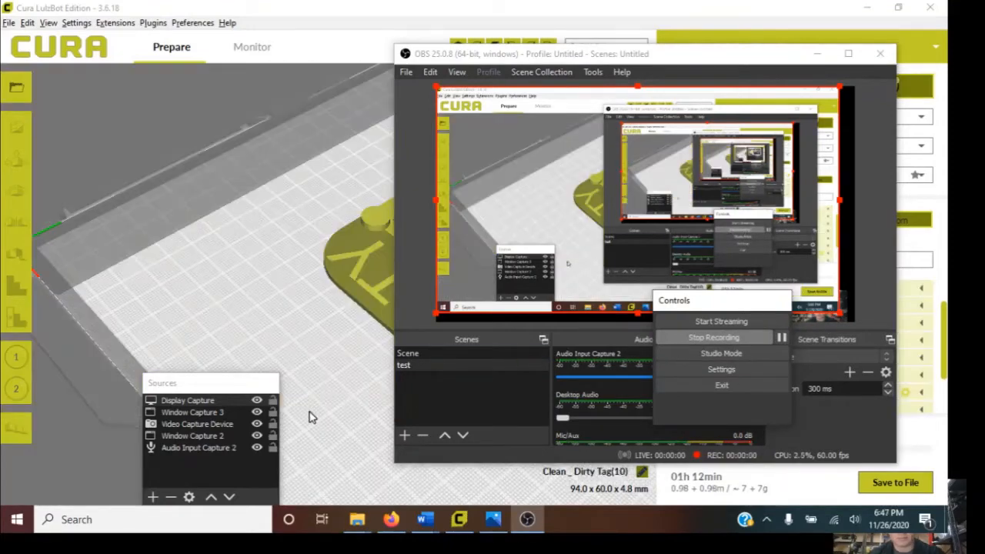
pyautogui.click(311, 414)
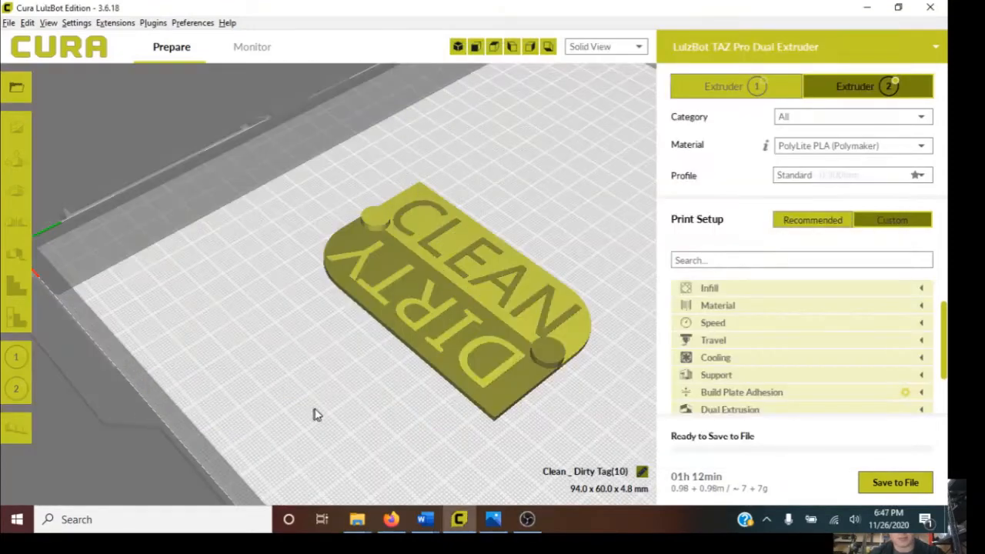
# Step: Switch the Clean / Dirty tag to Layer View and inspect its end cylinders and lettering at layers 13 and 10
pyautogui.moveTo(420, 409); pyautogui.dragTo(549, 437, button='right')
pyautogui.scroll(5, 546, 186)
pyautogui.scroll(-4, 546, 185)
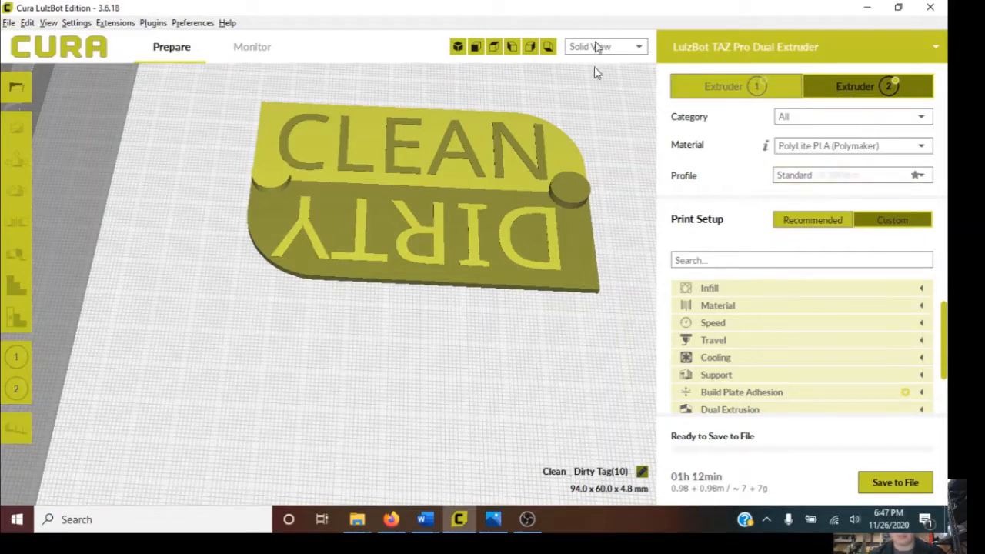
pyautogui.click(622, 49)
pyautogui.click(625, 88)
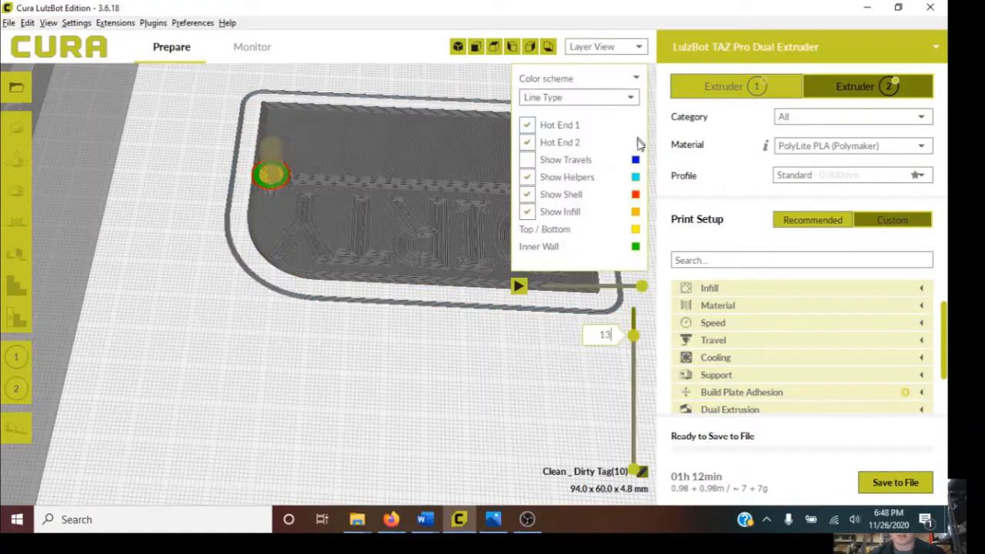
pyautogui.scroll(-5, 521, 319)
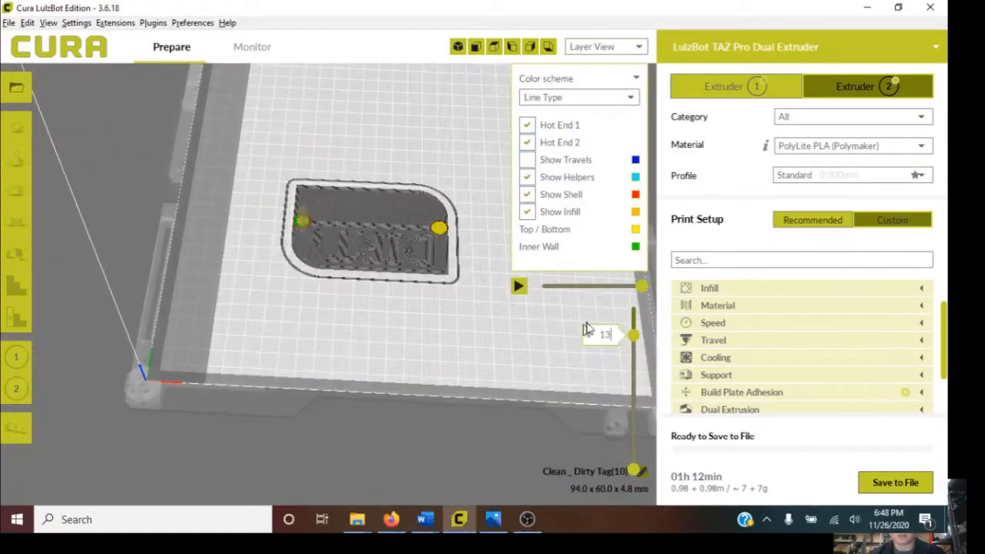
pyautogui.scroll(5, 589, 329)
pyautogui.moveTo(447, 345); pyautogui.dragTo(286, 447, button='middle')
pyautogui.scroll(3, 491, 397)
pyautogui.scroll(-1, 509, 364)
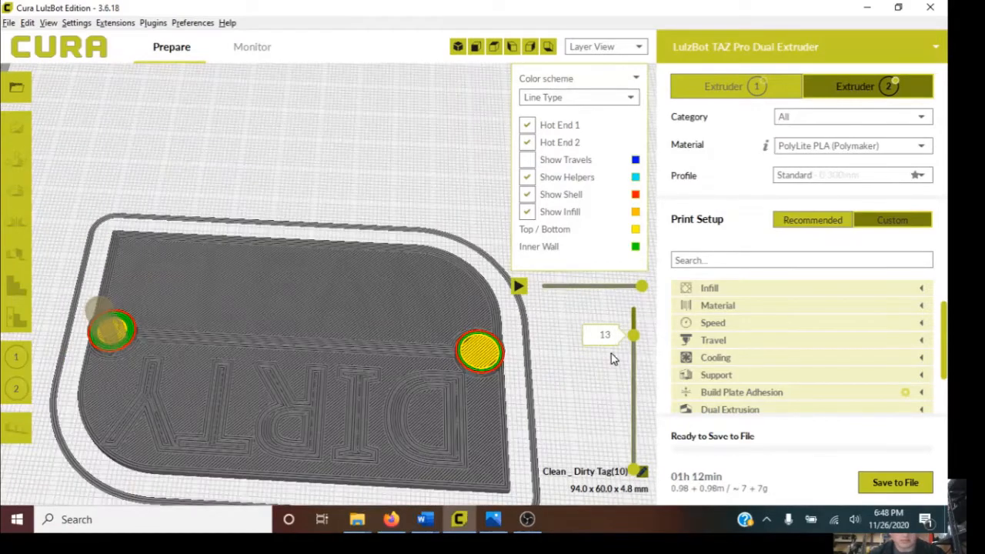
pyautogui.moveTo(635, 336); pyautogui.dragTo(632, 366)
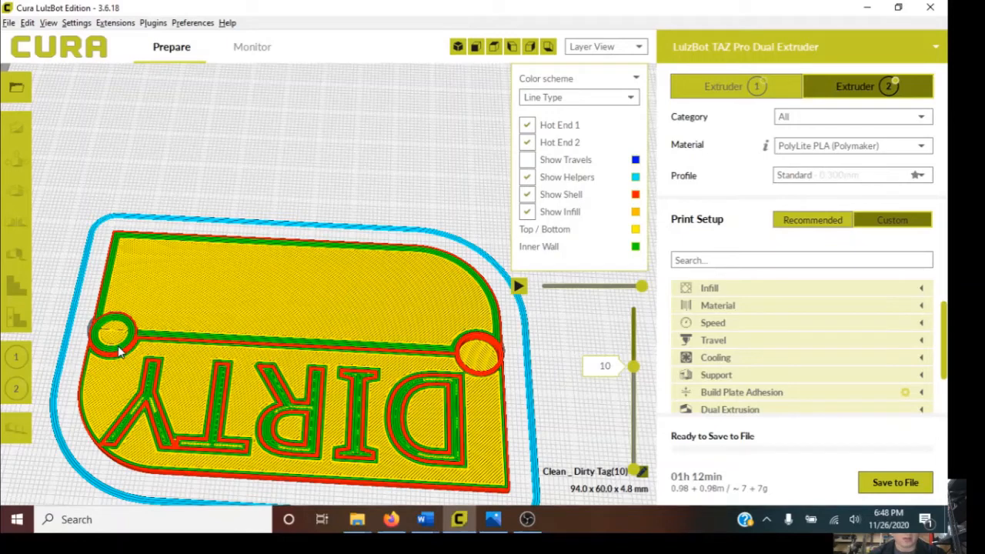
pyautogui.click(534, 526)
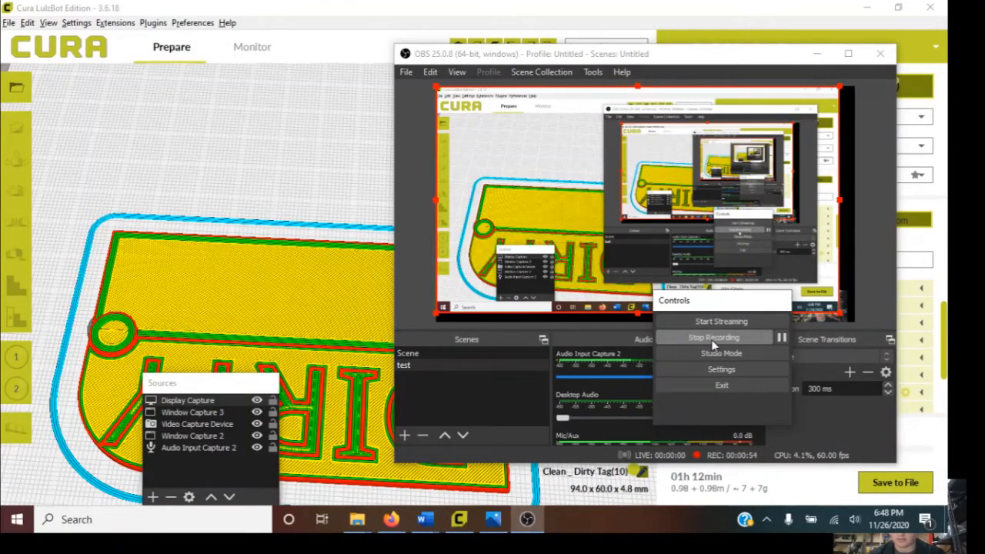
pyautogui.click(711, 340)
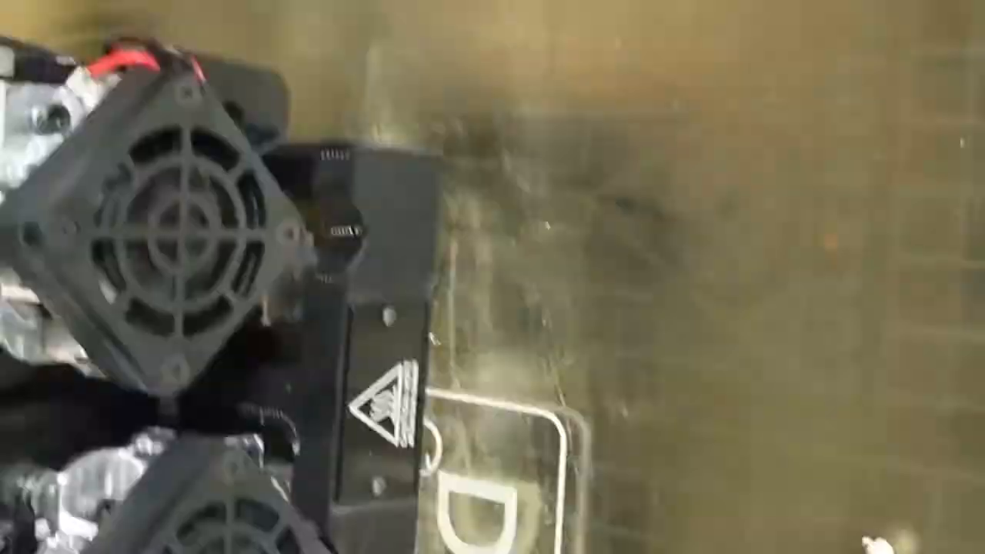